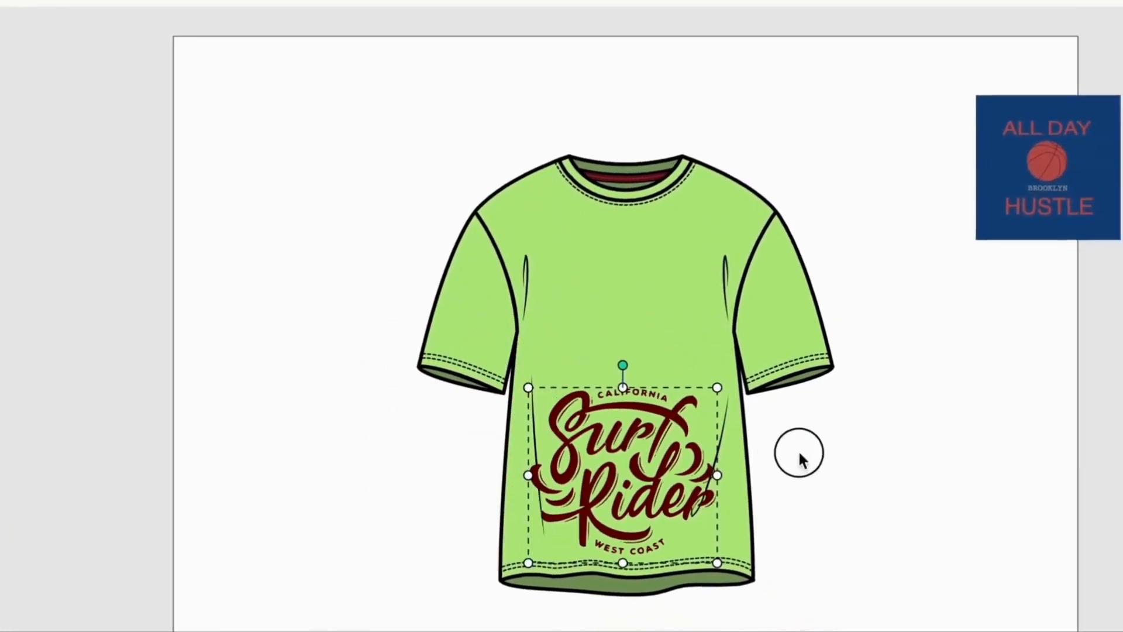
drag(728, 541, 718, 434)
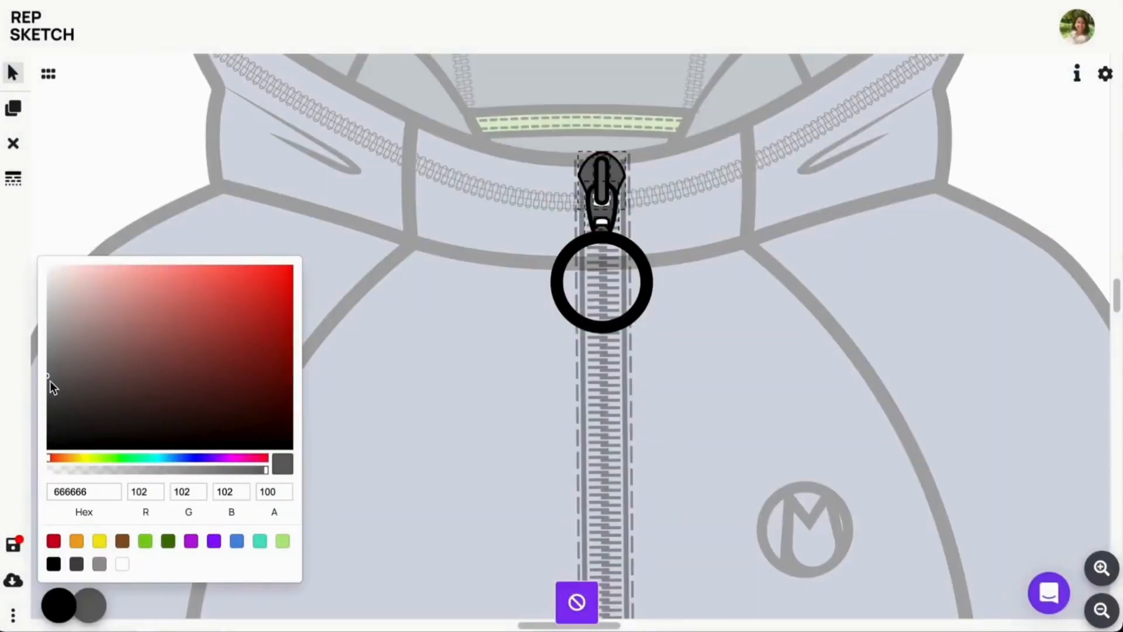
drag(51, 386, 43, 408)
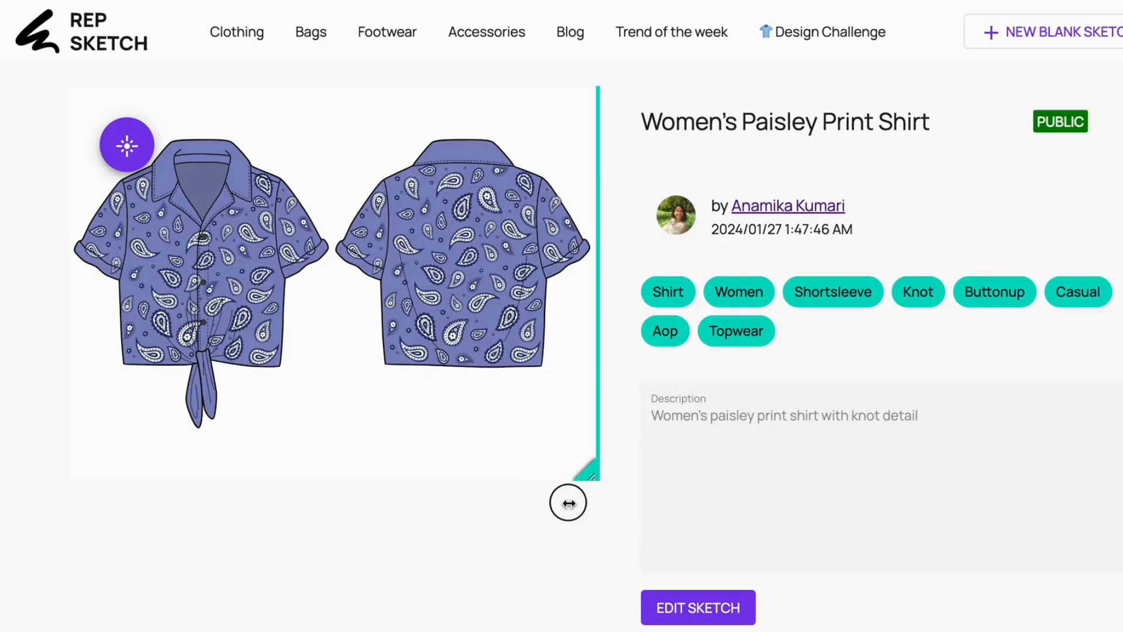
mouse_move(569, 502)
mouse_down()
mouse_move(35, 466)
mouse_move(586, 504)
mouse_up()
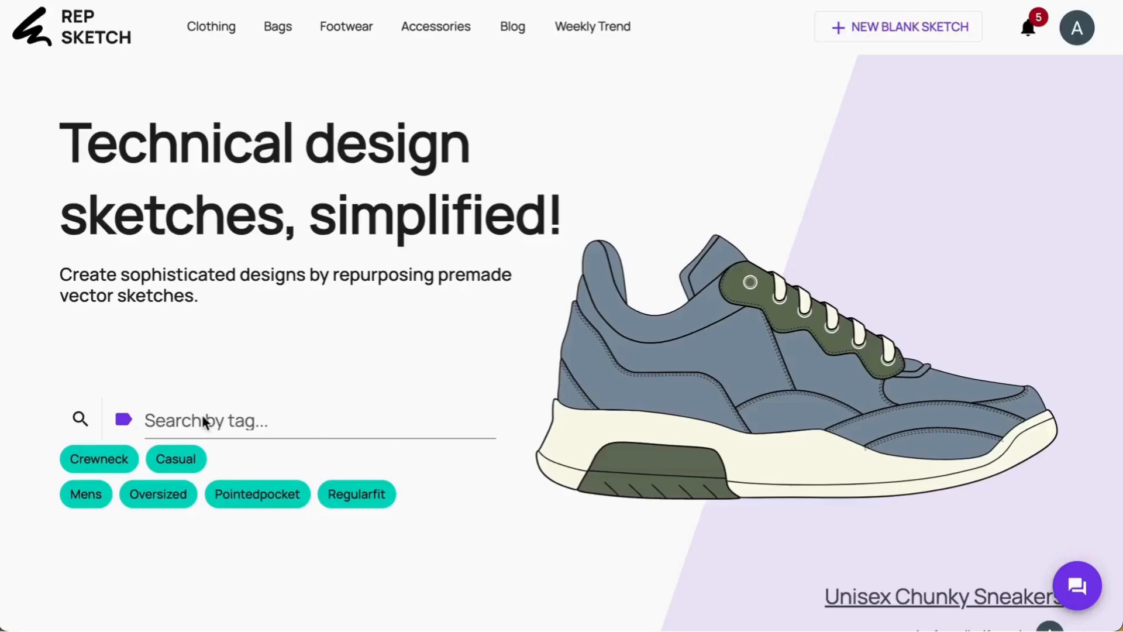
Find sketches tagged Croqui and open the "Women Body Front" croqui from the fourth results page for editing
click(205, 420)
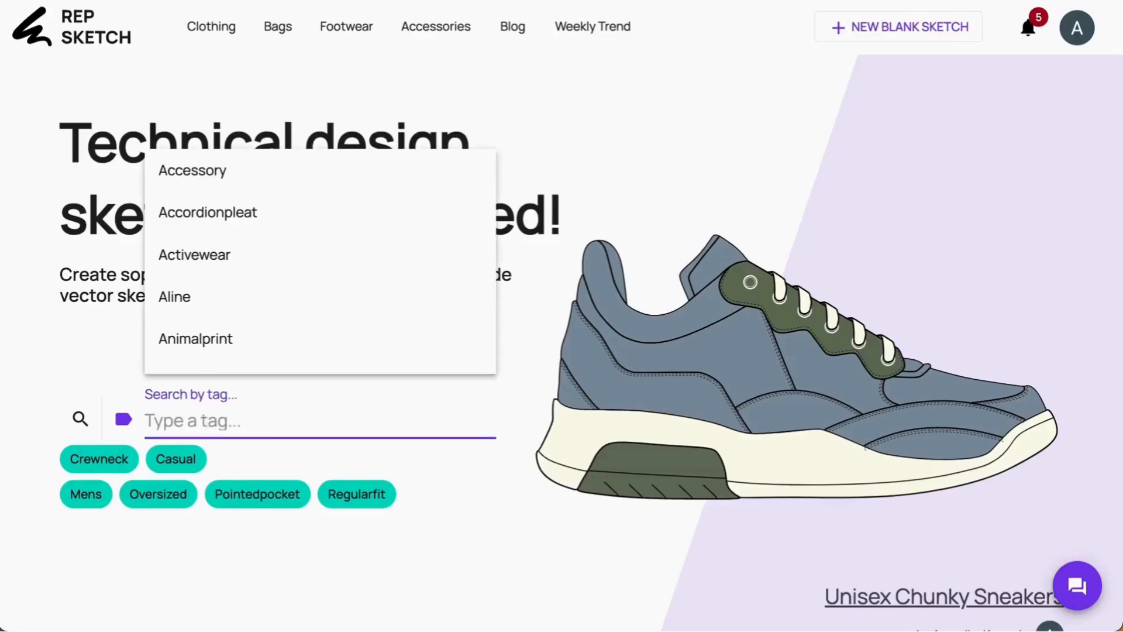
text(CROQ)
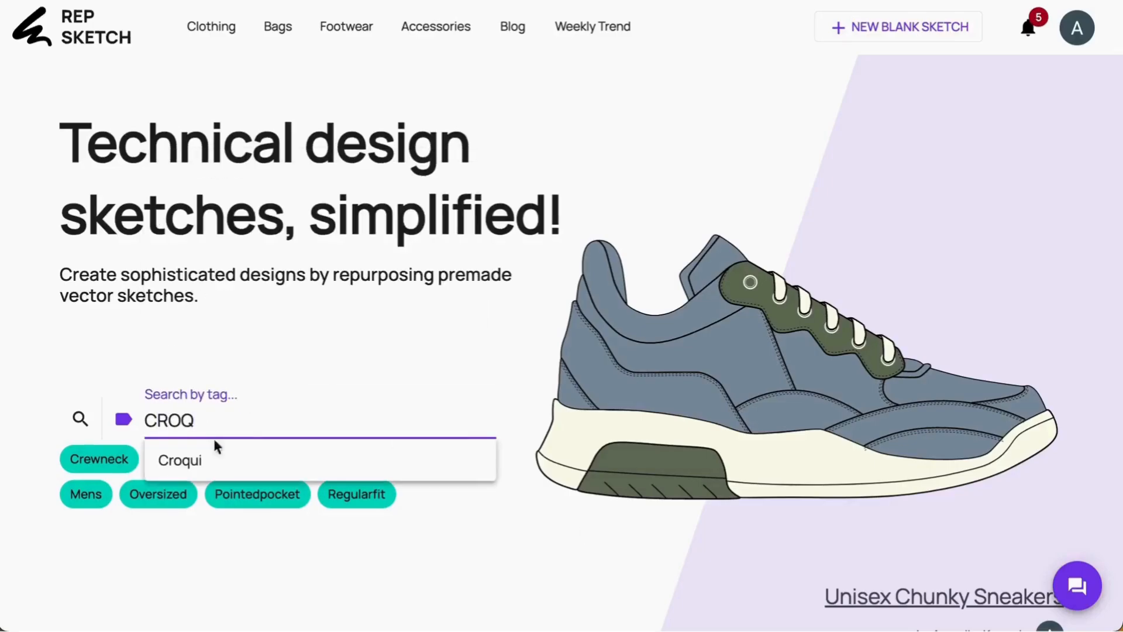
click(218, 454)
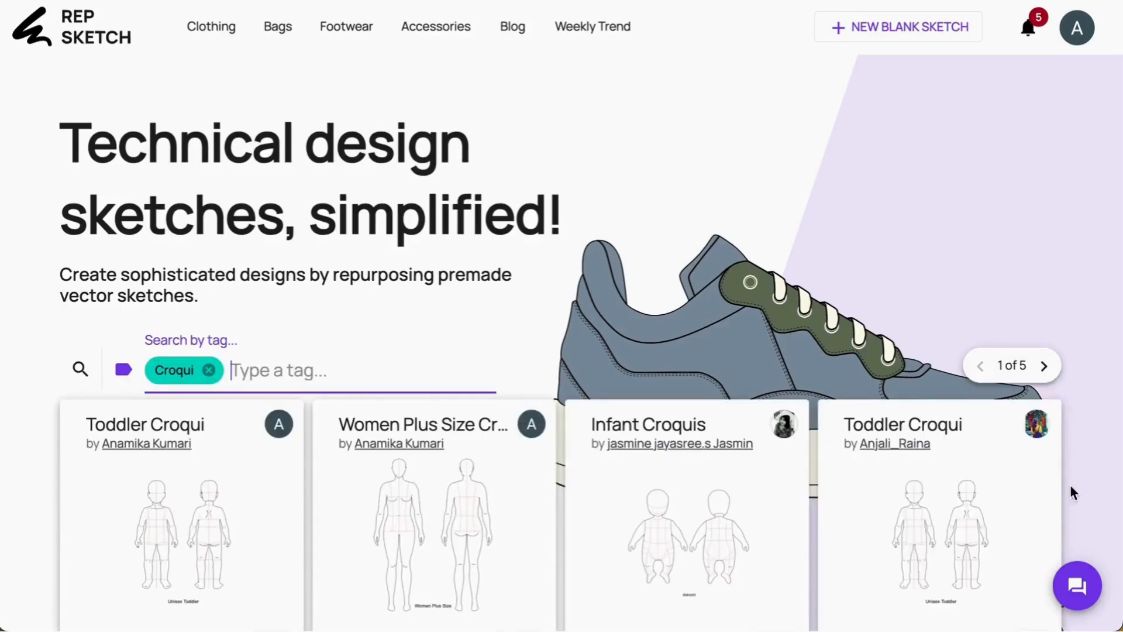
scroll(1069, 484, down, 1)
click(1047, 293)
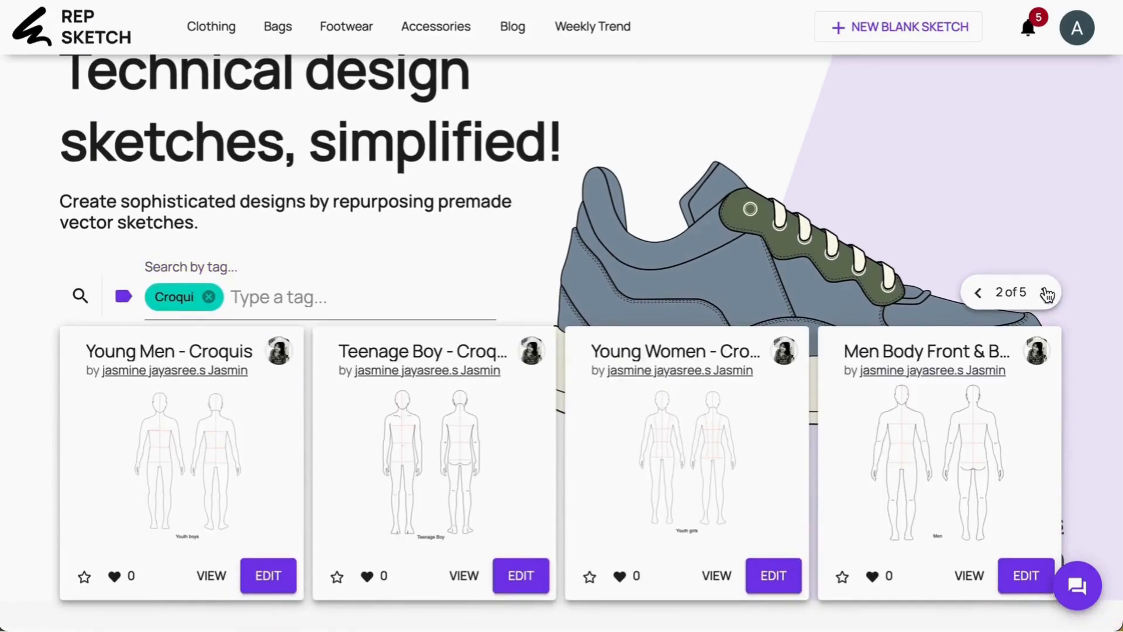
click(1047, 294)
click(1047, 294)
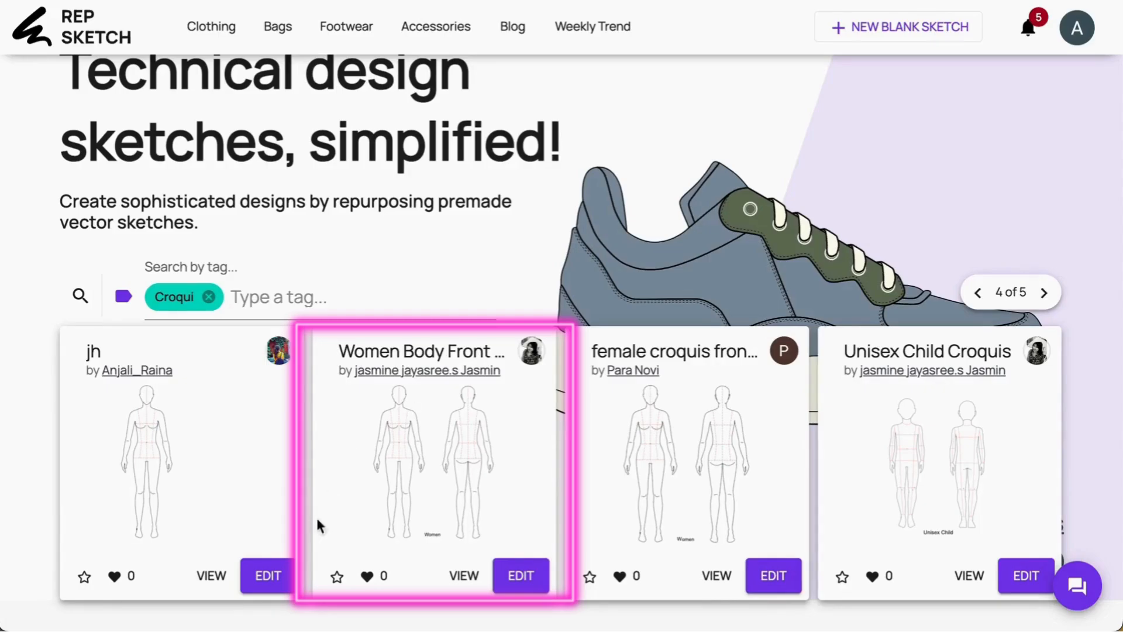
click(520, 576)
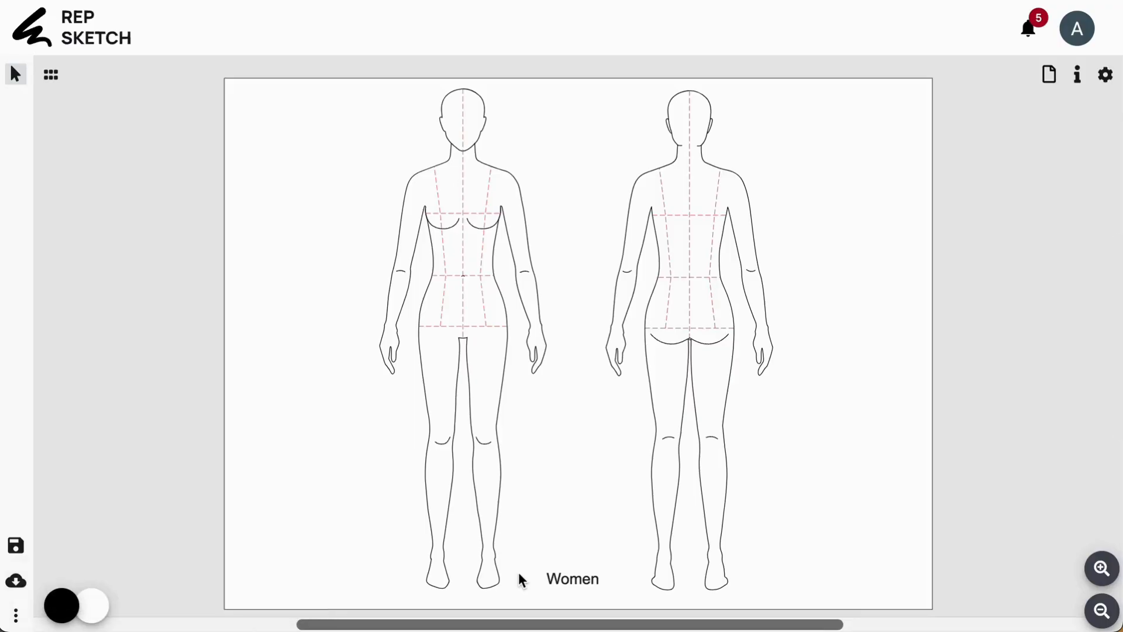
Ungroup the front figure from its "Women" label, and delete the label and the back-view figure
click(485, 373)
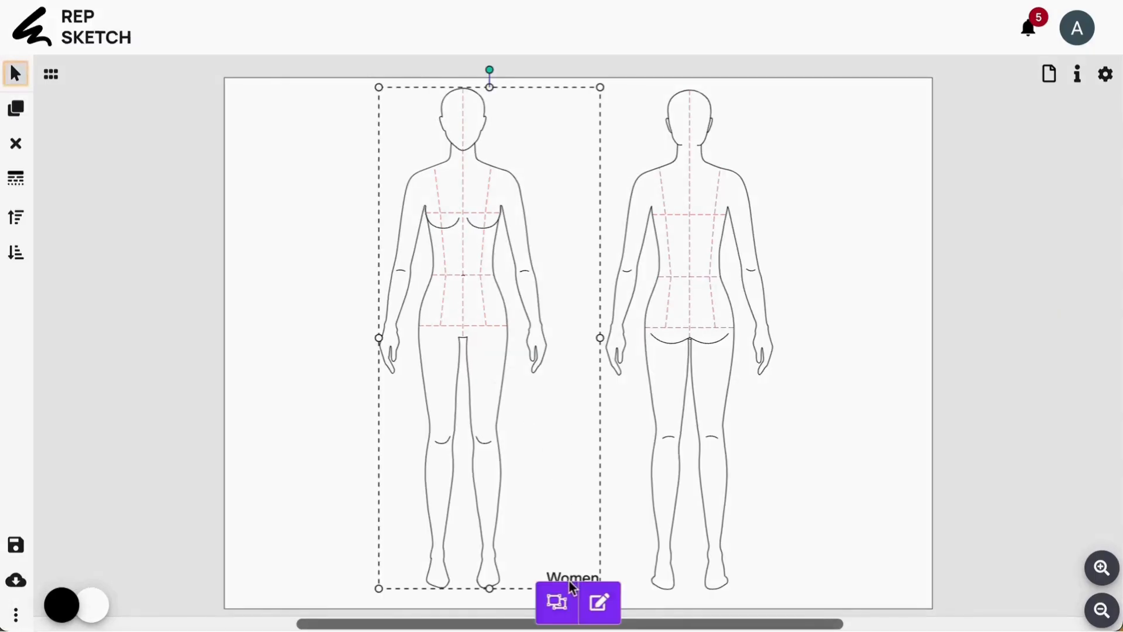
click(559, 602)
click(245, 471)
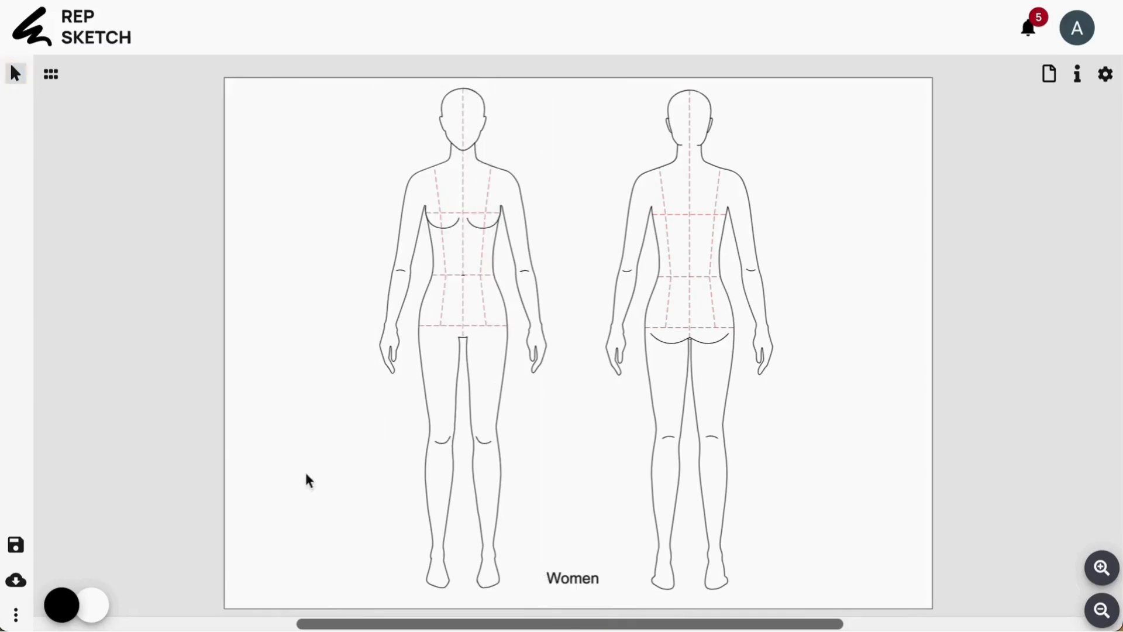
click(670, 270)
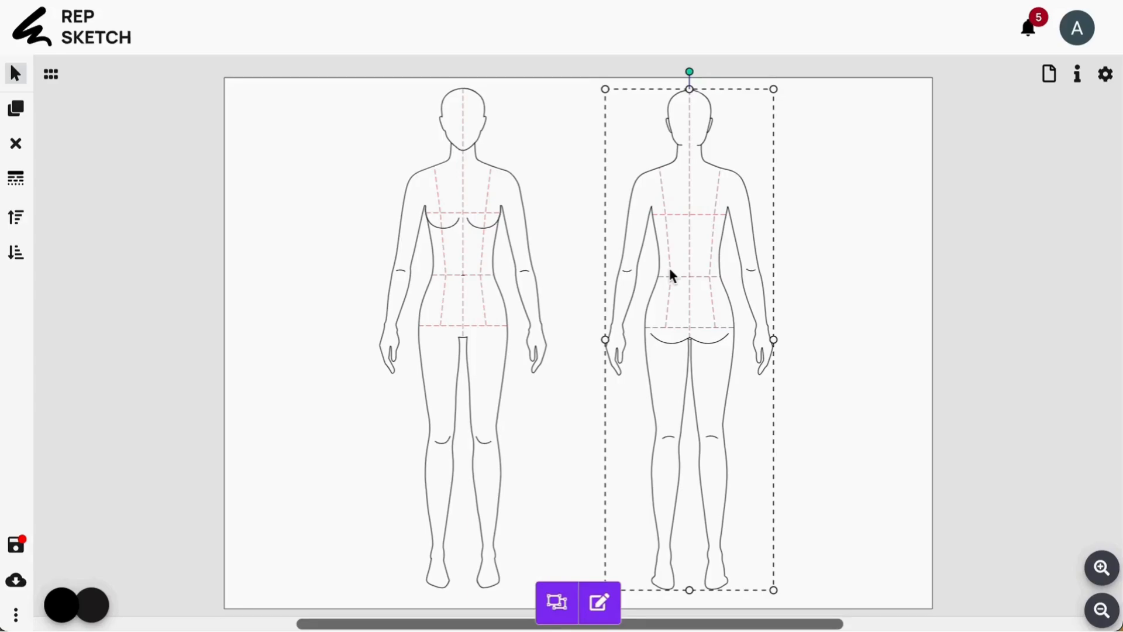
key(Delete)
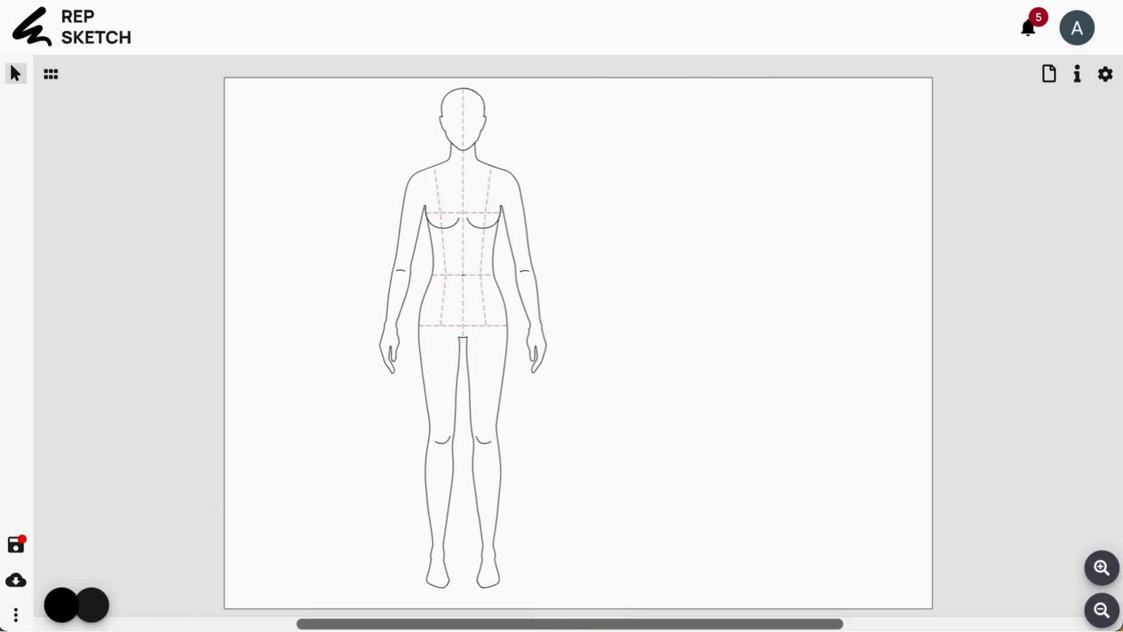
Import Instagram Graphic 01 (7).png from Downloads, send it behind the croqui and align its front figure under the original
mouse_move(164, 614)
click(128, 605)
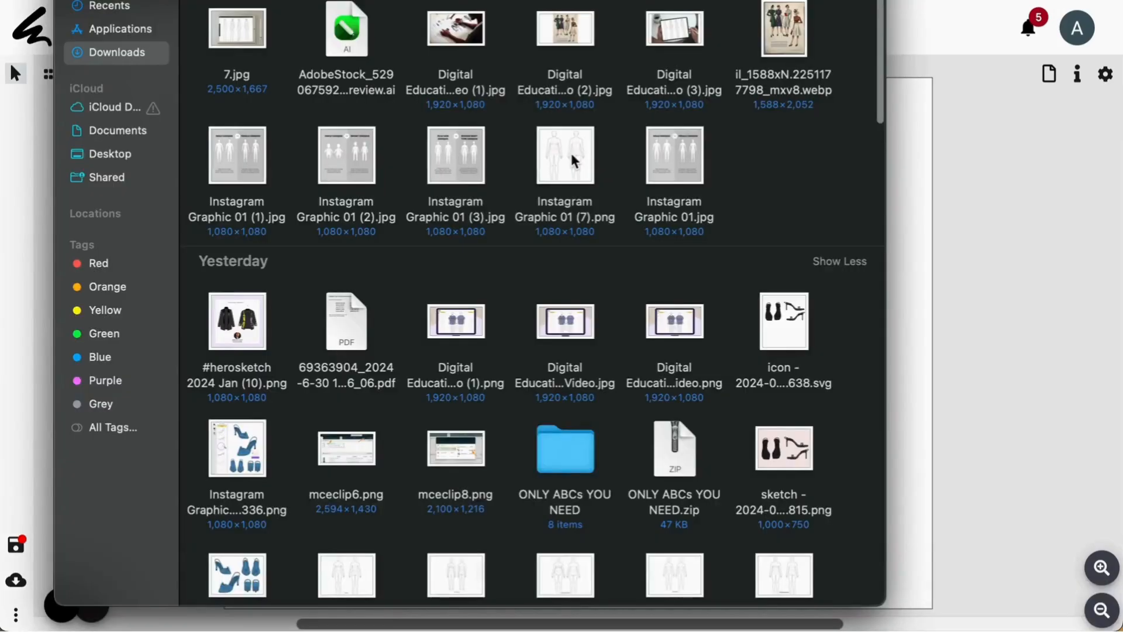
drag(573, 161, 1034, 379)
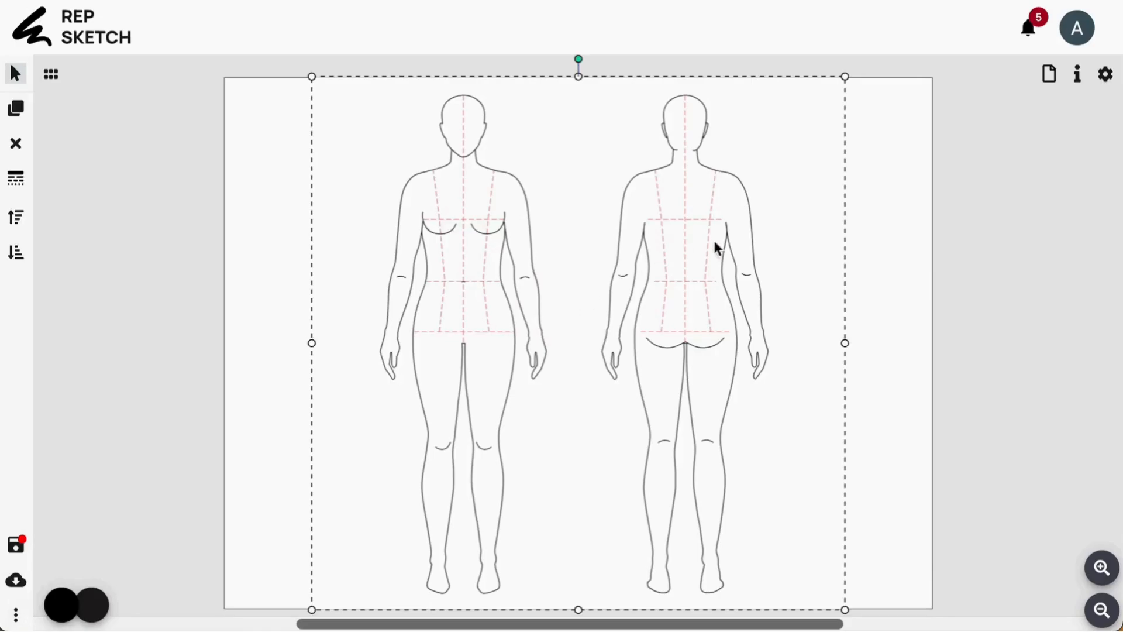
click(7, 257)
mouse_move(704, 276)
mouse_down()
mouse_move(907, 276)
mouse_move(707, 270)
mouse_up()
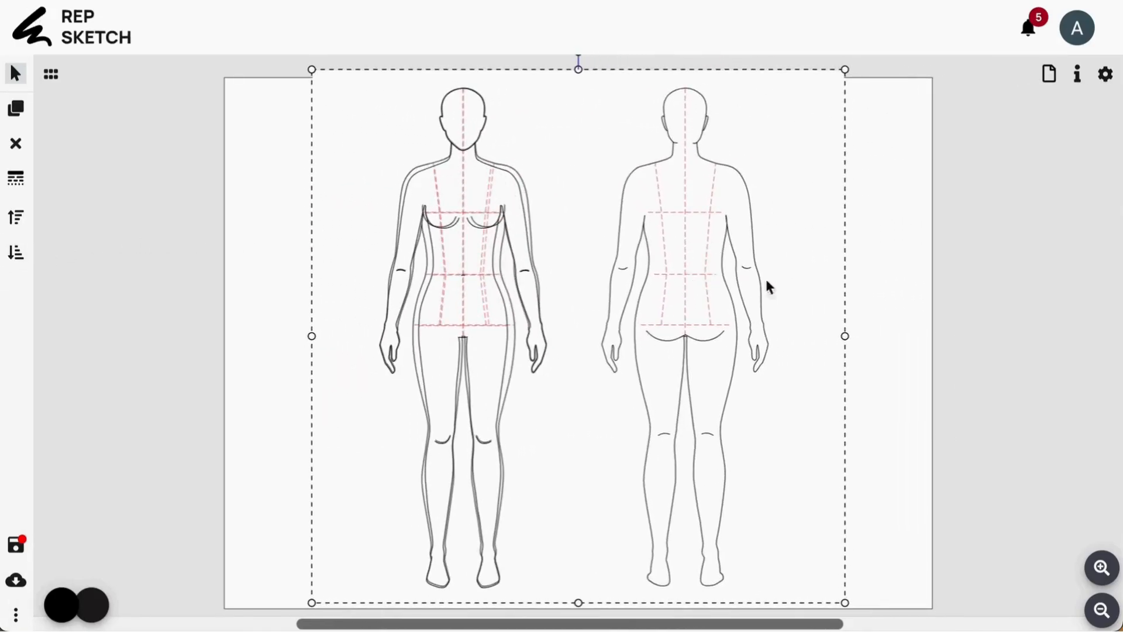
Edit the body outline's points so the shoulder and outer arm on the figure's left side follow the reference image
click(1101, 567)
scroll(406, 223, up, 10)
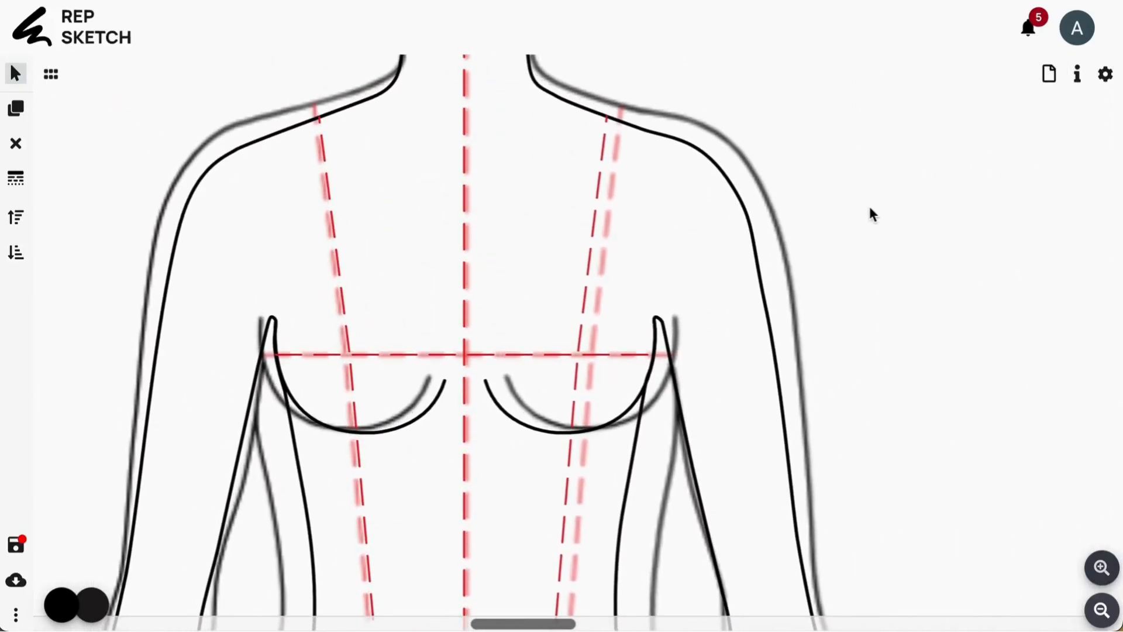
scroll(585, 199, up, 2)
click(371, 180)
drag(234, 236, 220, 219)
scroll(181, 158, down, 2)
drag(180, 158, 160, 156)
scroll(146, 263, down, 2)
drag(146, 263, 130, 259)
scroll(127, 142, down, 4)
drag(105, 220, 89, 256)
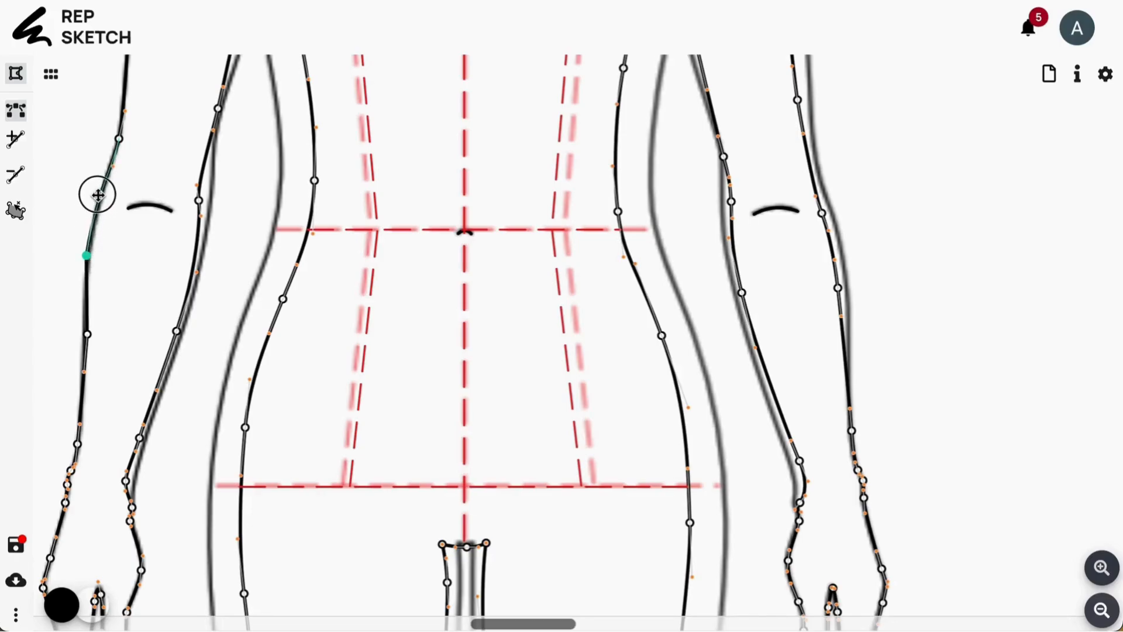
Reshape the inner forearm and inner upper arm on the left side of the body outline to match the reference
scroll(86, 255, down, 3)
scroll(82, 253, up, 2)
drag(133, 379, 136, 386)
drag(177, 236, 183, 239)
scroll(193, 281, up, 4)
drag(200, 346, 214, 338)
drag(216, 353, 213, 356)
drag(219, 252, 223, 255)
Move the outline points of the left-side underarm, waist and hip onto the fuller reference contour
scroll(246, 250, up, 1)
drag(258, 148, 253, 222)
drag(289, 173, 261, 532)
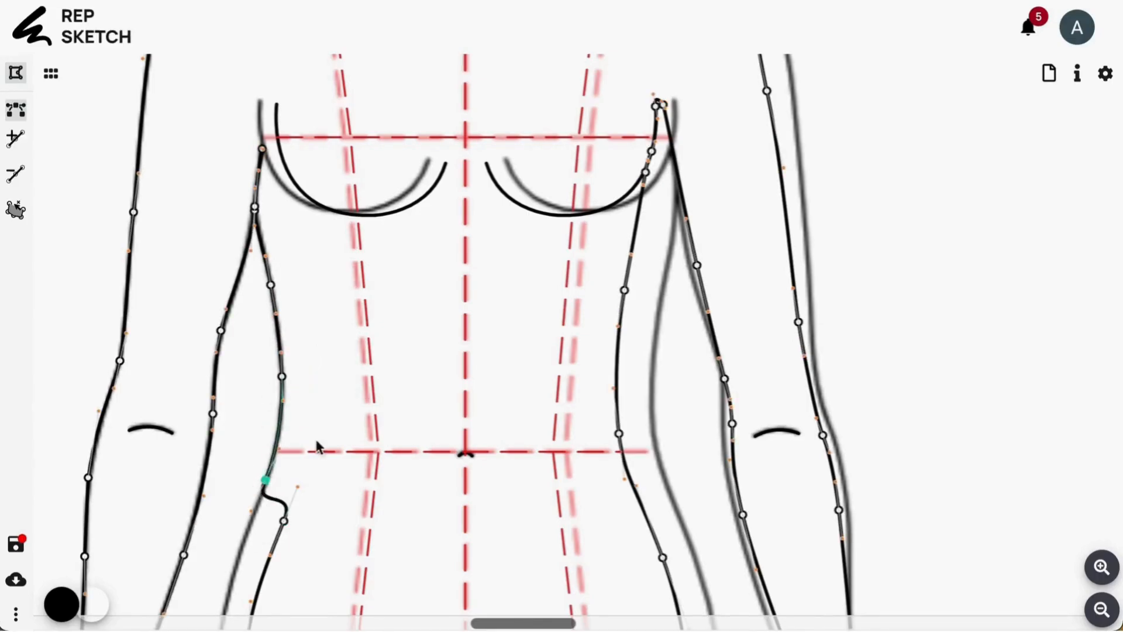
scroll(319, 447, down, 5)
drag(246, 339, 210, 411)
drag(206, 460, 208, 469)
drag(218, 306, 220, 318)
Widen the left-side outer thigh down to the knee by moving its outline points onto the reference contour
scroll(265, 178, down, 5)
drag(245, 171, 219, 249)
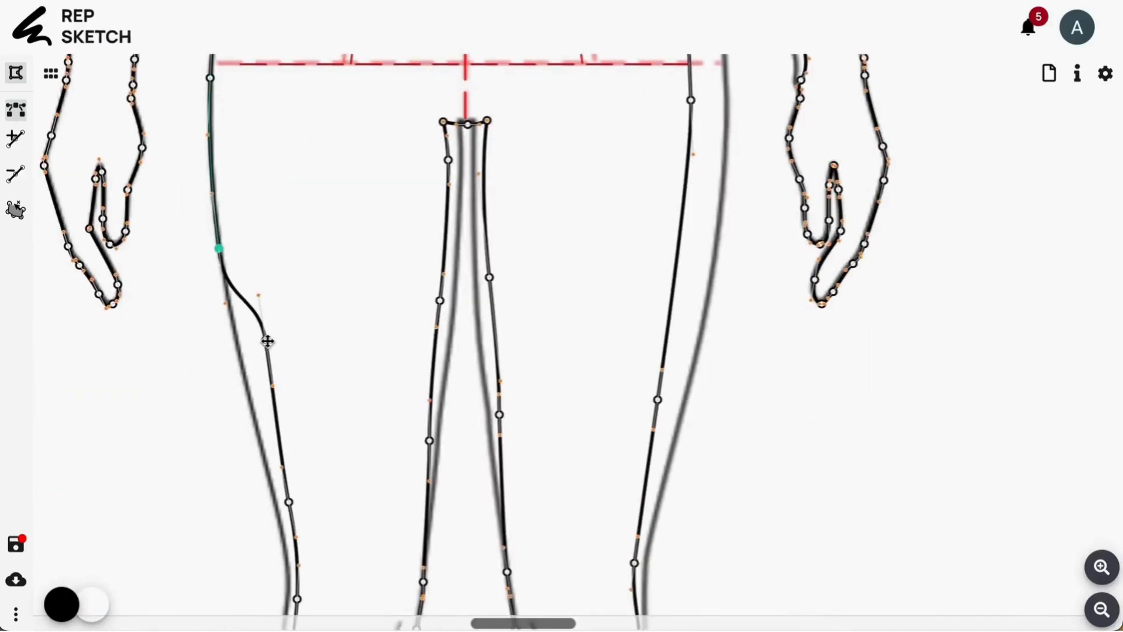
drag(268, 339, 260, 446)
scroll(221, 246, down, 4)
drag(289, 288, 282, 303)
Reshape the outer arm and shoulder on the right side of the body outline to follow the reference image
scroll(813, 354, up, 5)
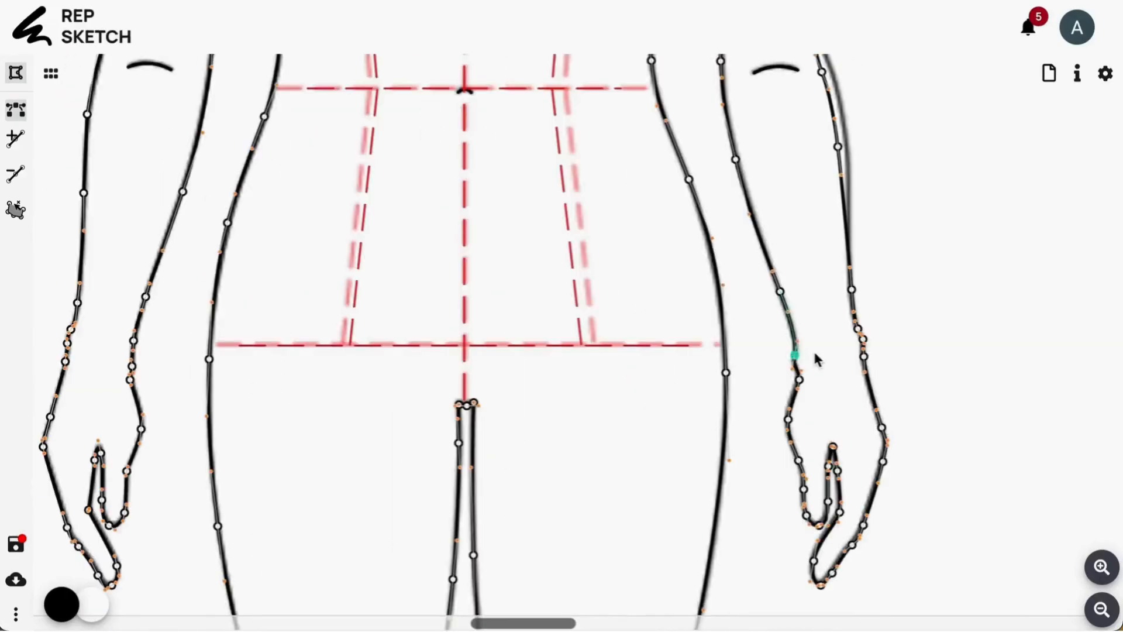
scroll(814, 357, up, 3)
drag(835, 310, 850, 363)
drag(820, 258, 824, 259)
scroll(825, 258, up, 4)
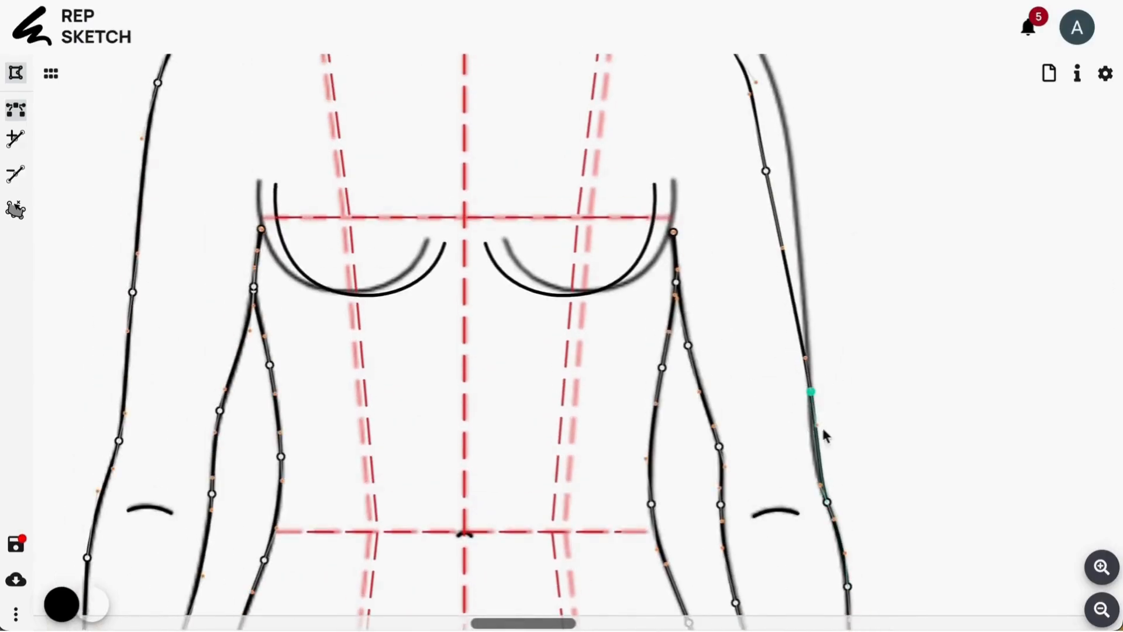
scroll(822, 434, up, 2)
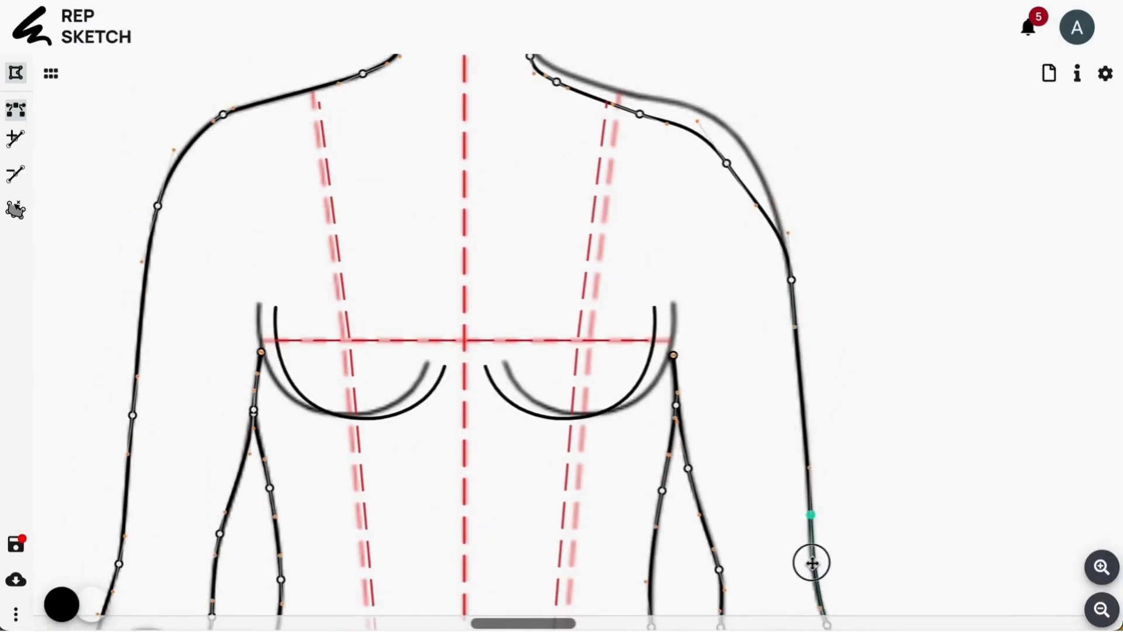
scroll(731, 315, up, 3)
drag(727, 307, 741, 284)
drag(639, 259, 638, 239)
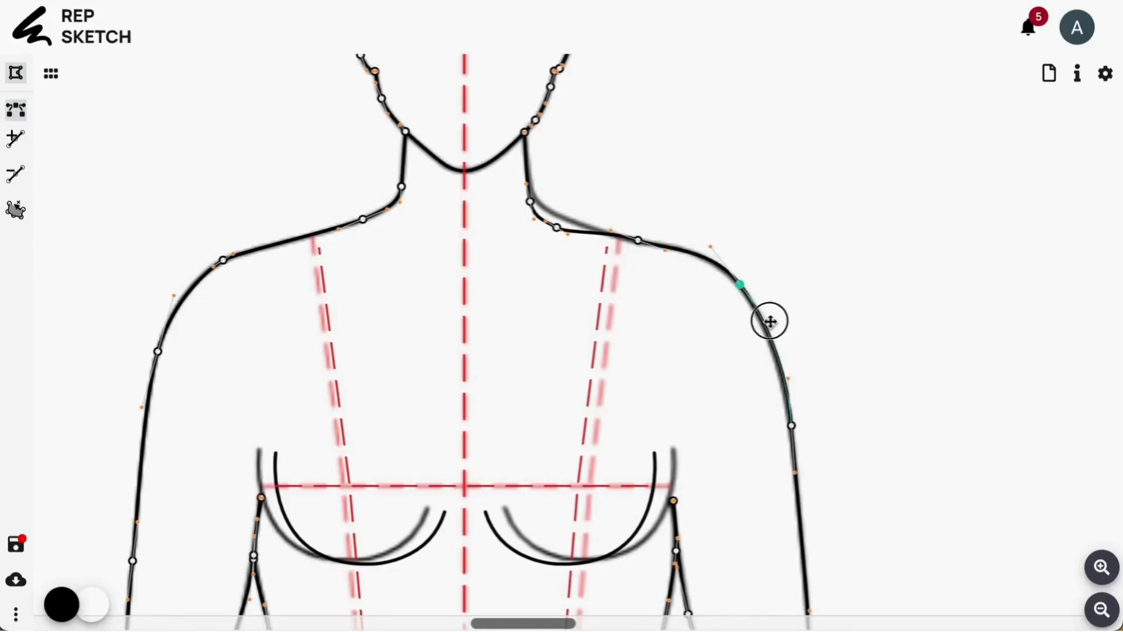
Fit the two bust curves and the red vertical princess guide lines to the reference figure
scroll(535, 191, down, 5)
click(280, 295)
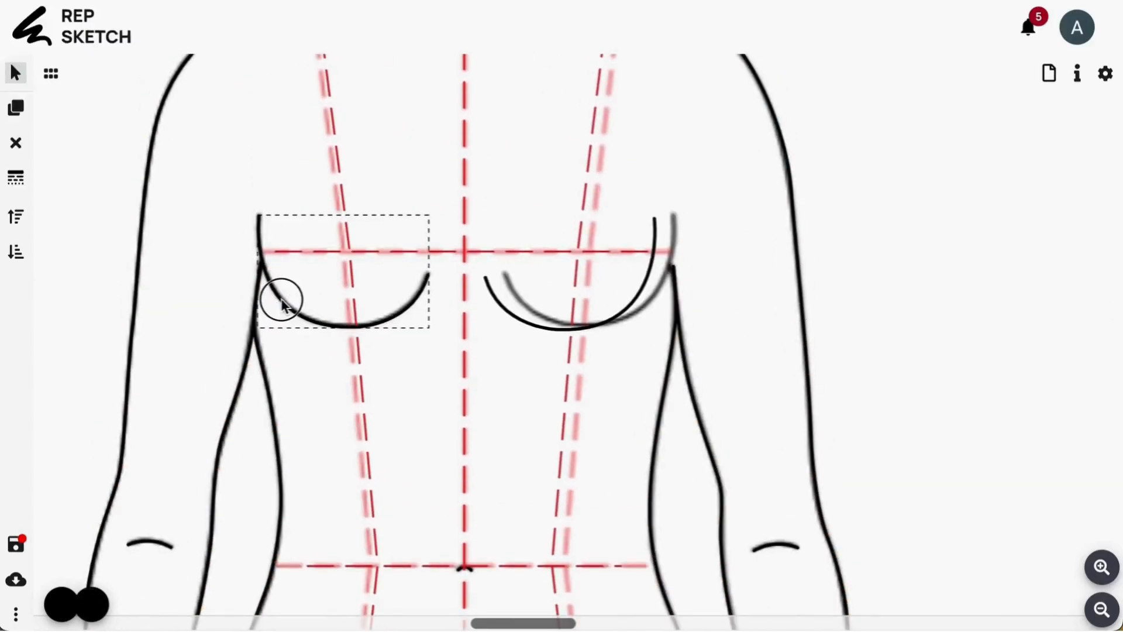
click(559, 319)
scroll(503, 321, down, 8)
click(369, 190)
click(567, 193)
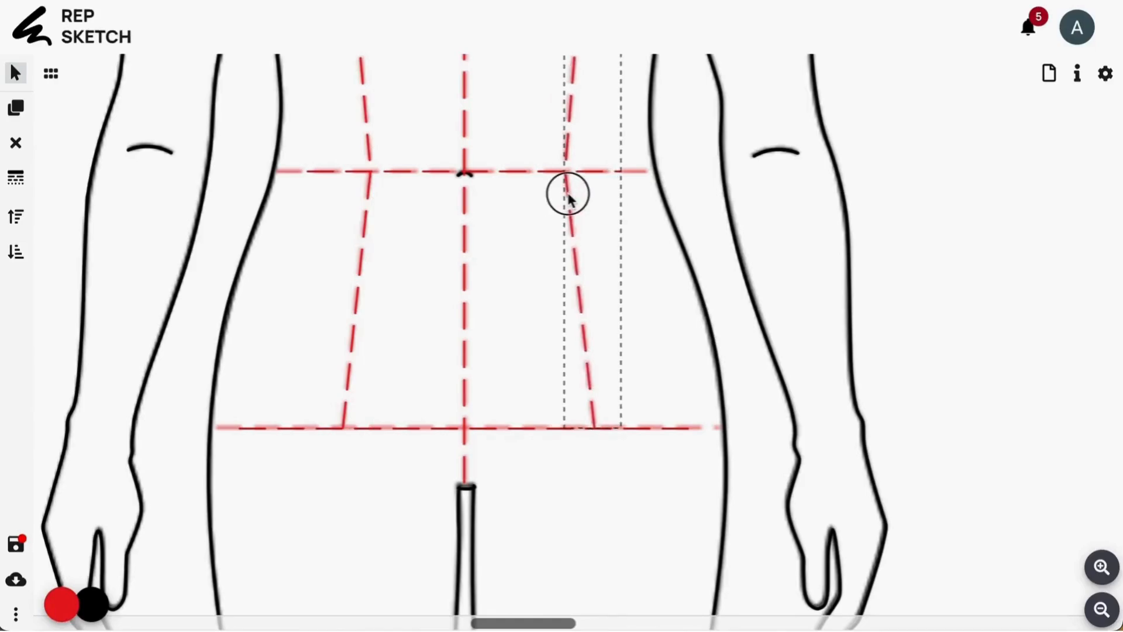
Move the reference image off the artboard beside the reshaped figure and delete it
scroll(581, 354, down, 10)
ctrl+scroll(581, 354, down, 5)
scroll(810, 344, up, 3)
drag(775, 258, 376, 263)
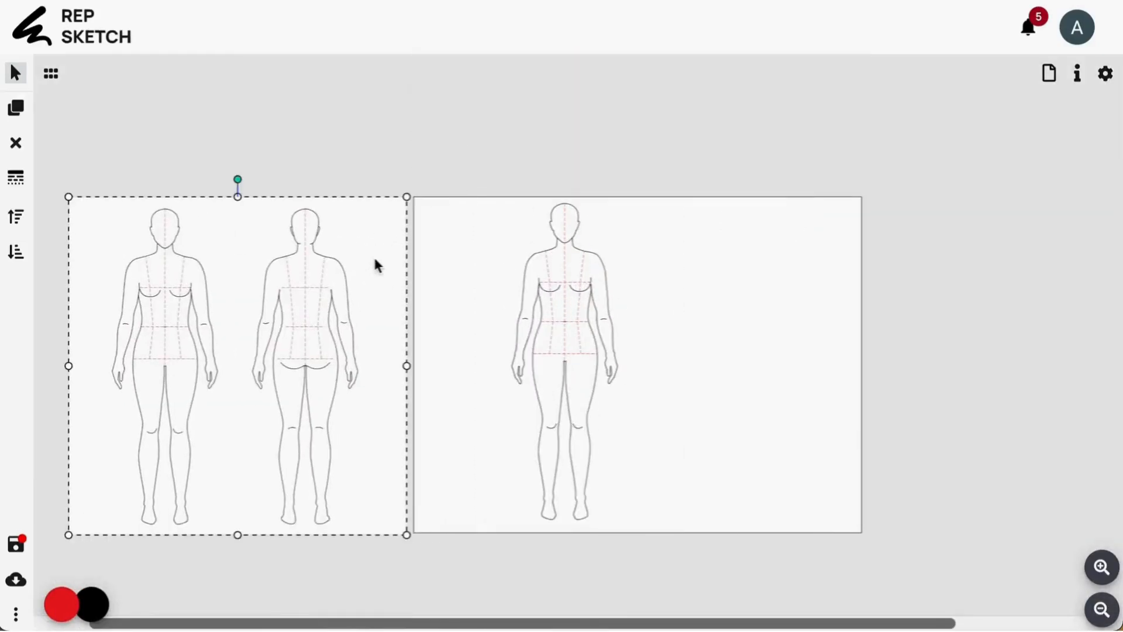
key(Delete)
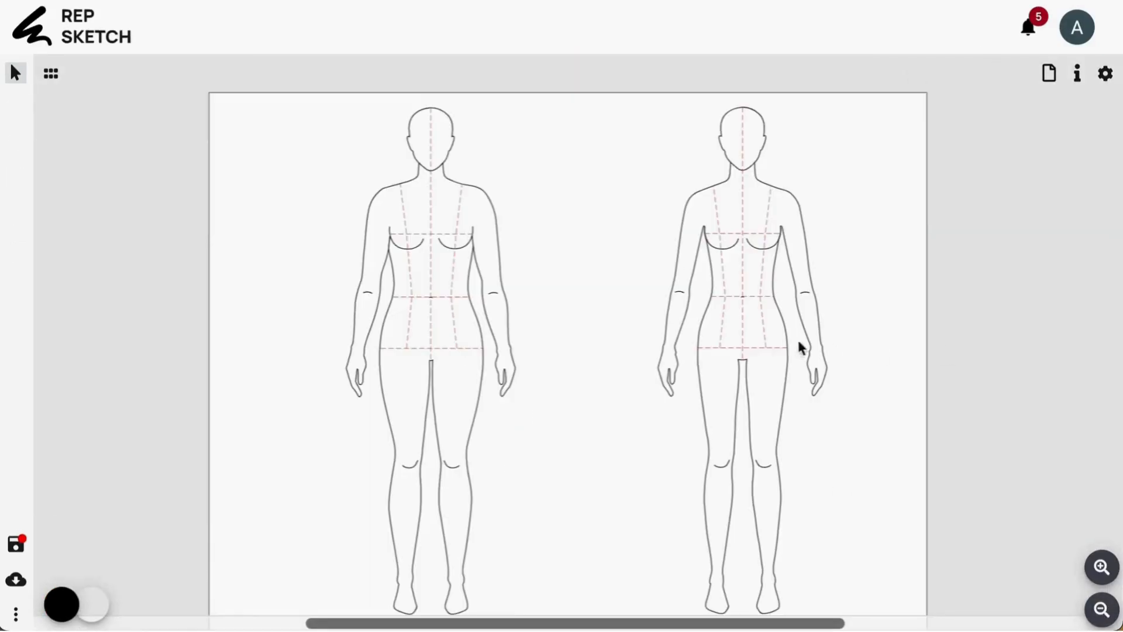
Select the reshaped and the original front figures together and shift them slightly to the left on the artboard
scroll(877, 350, down, 2)
scroll(819, 339, up, 1)
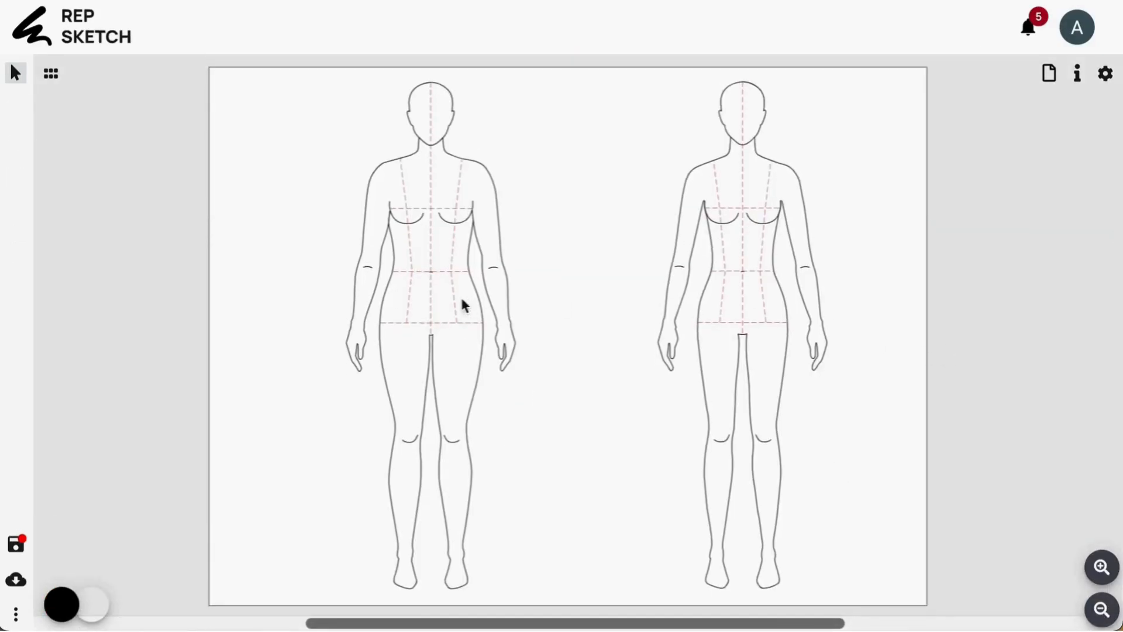
click(468, 303)
drag(721, 310, 707, 303)
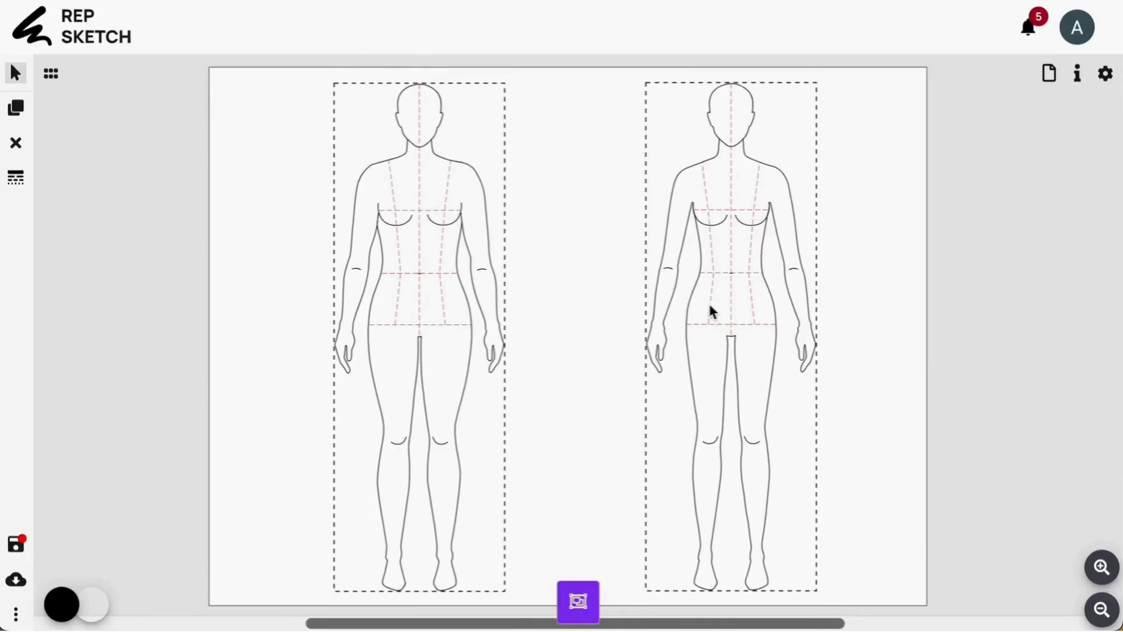
Open the design library's tag search and filter the designs by the Dress tag
click(52, 74)
click(32, 541)
click(198, 180)
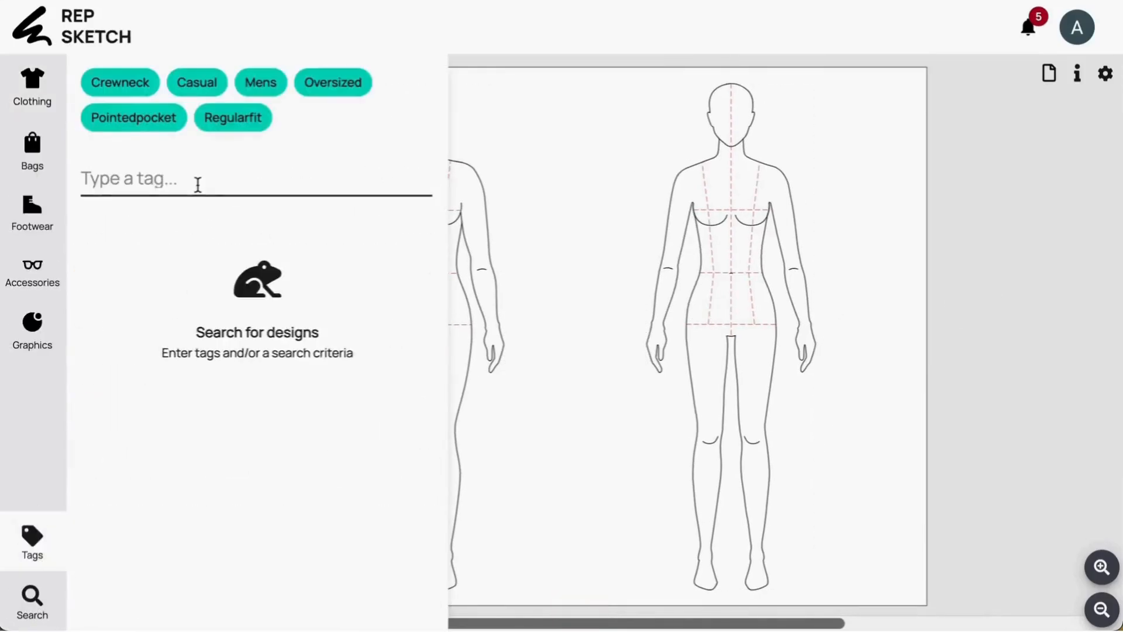
text(DRESS)
click(165, 316)
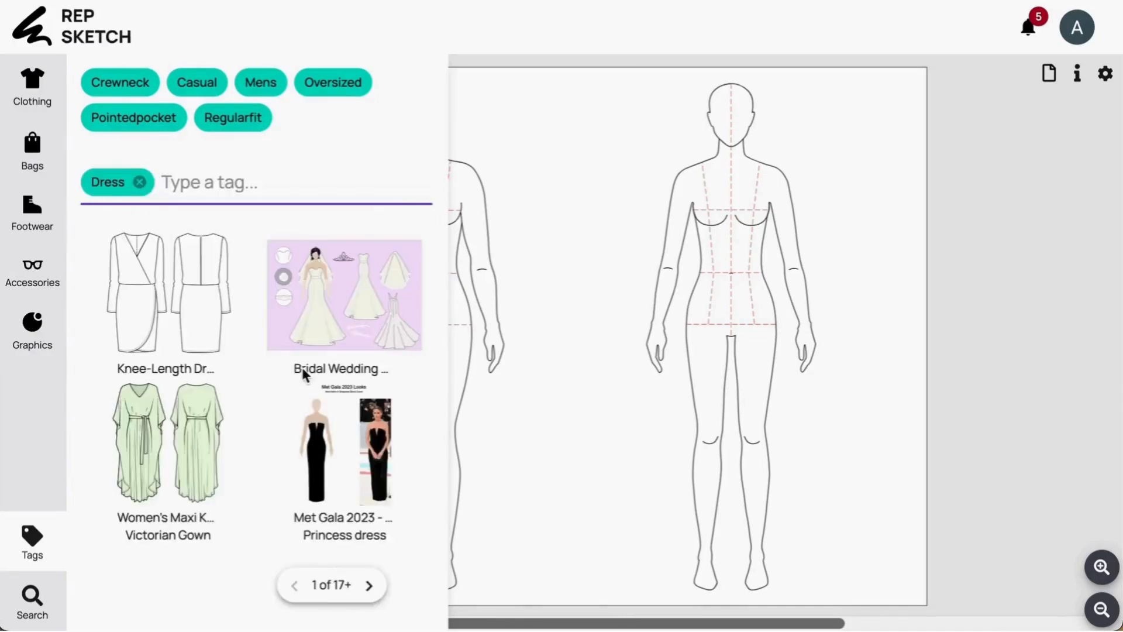
Find the purple long-sleeved turtleneck maxi dress among the Dress-tagged designs and add it to the artboard
click(371, 587)
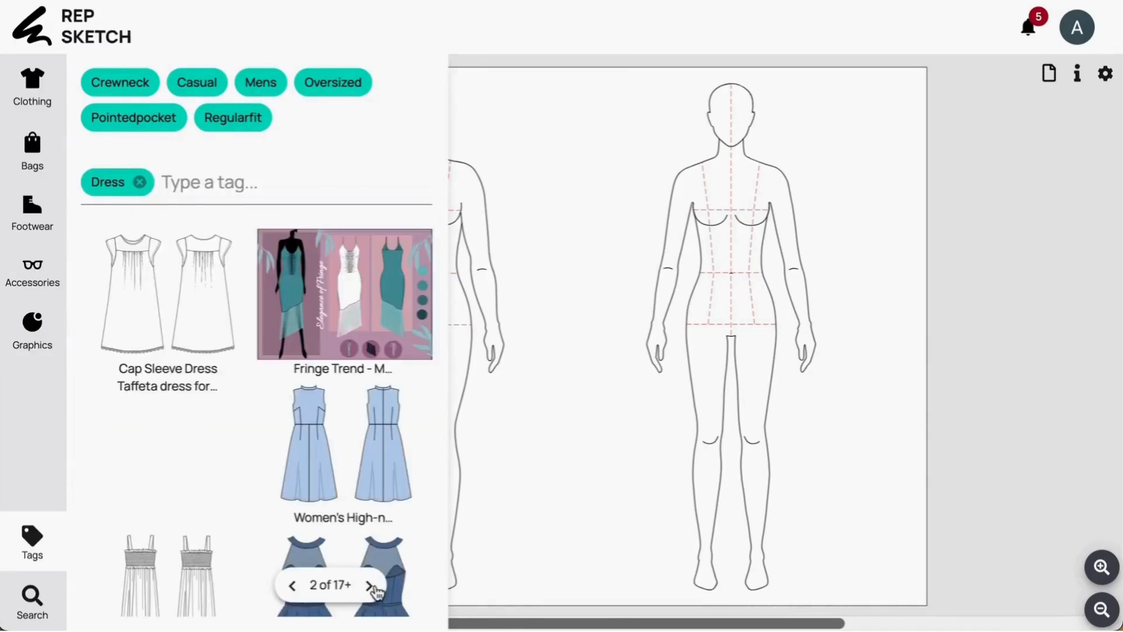
click(371, 586)
click(371, 587)
click(371, 586)
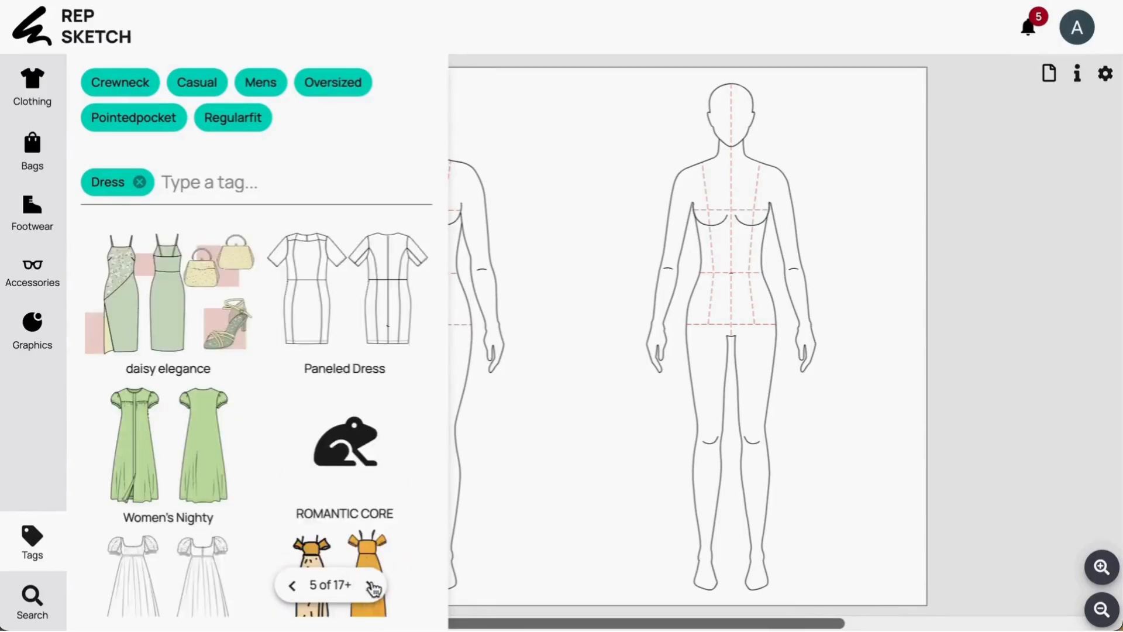
click(371, 587)
click(371, 586)
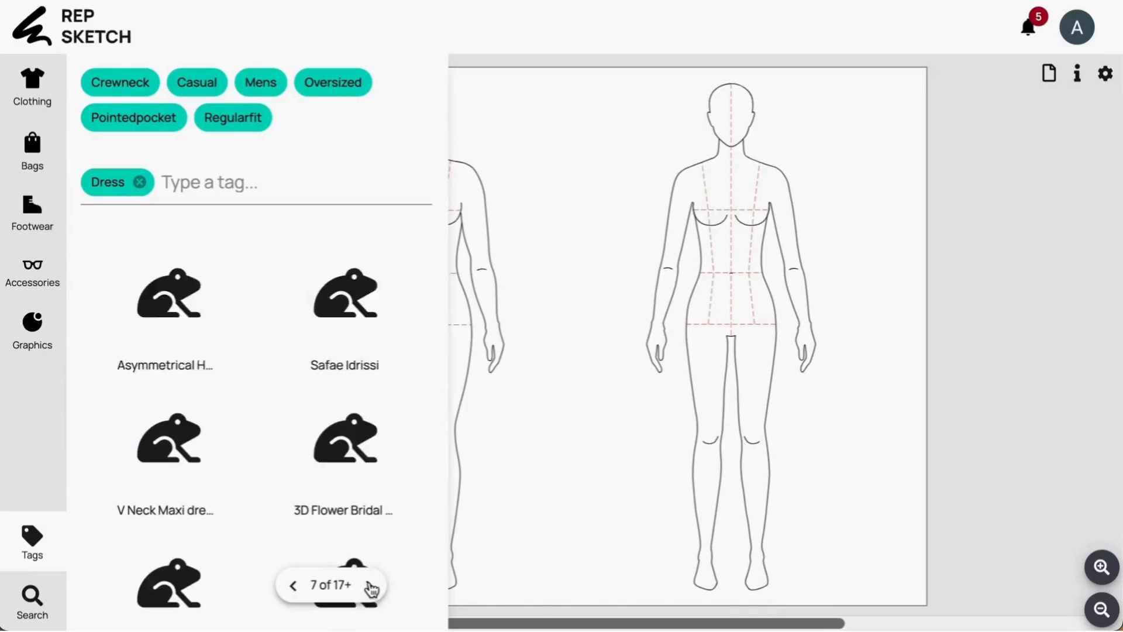
scroll(371, 587, down, 2)
drag(324, 497, 954, 282)
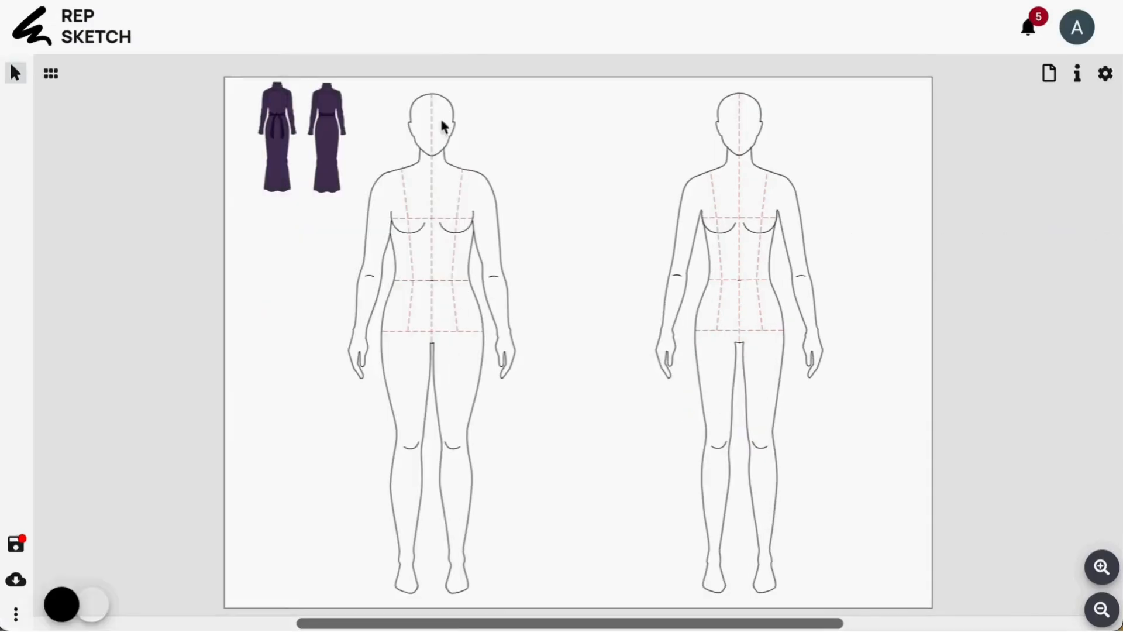
Enlarge the dress design to figure height and lay its front view over the original croqui
click(324, 145)
drag(349, 197, 581, 484)
drag(507, 319, 897, 408)
Ungroup the front and back views of the dress and delete the back view
click(557, 601)
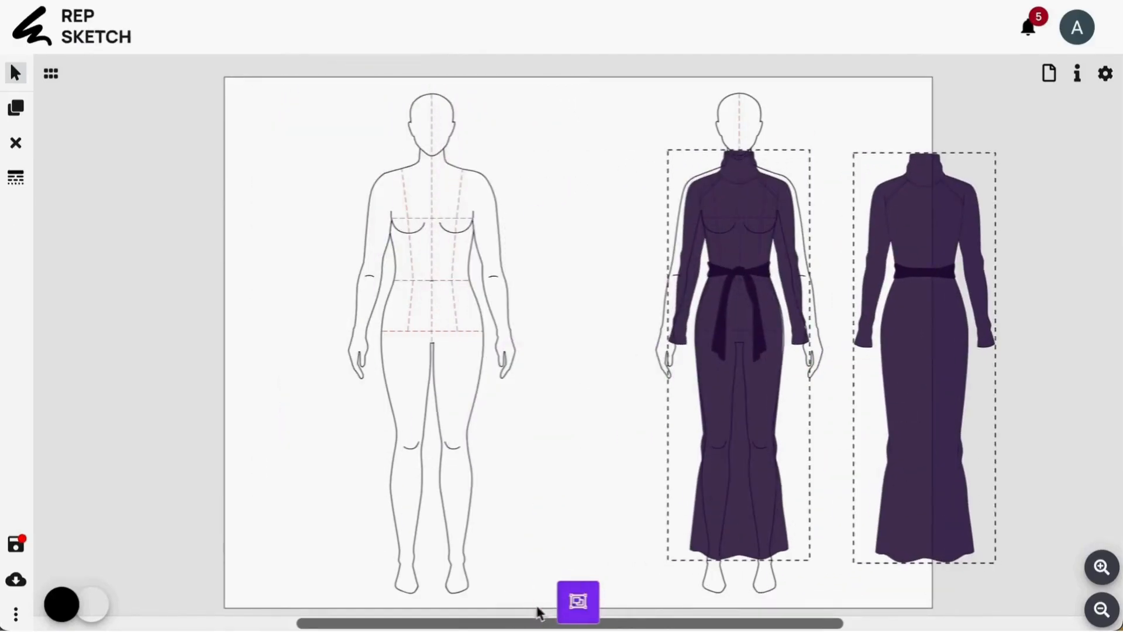
click(922, 369)
key(Delete)
Align the front dress with the original croqui, fitting its waist and hip outline and belt ends to the body
click(749, 277)
drag(749, 277, 749, 272)
double_click(752, 276)
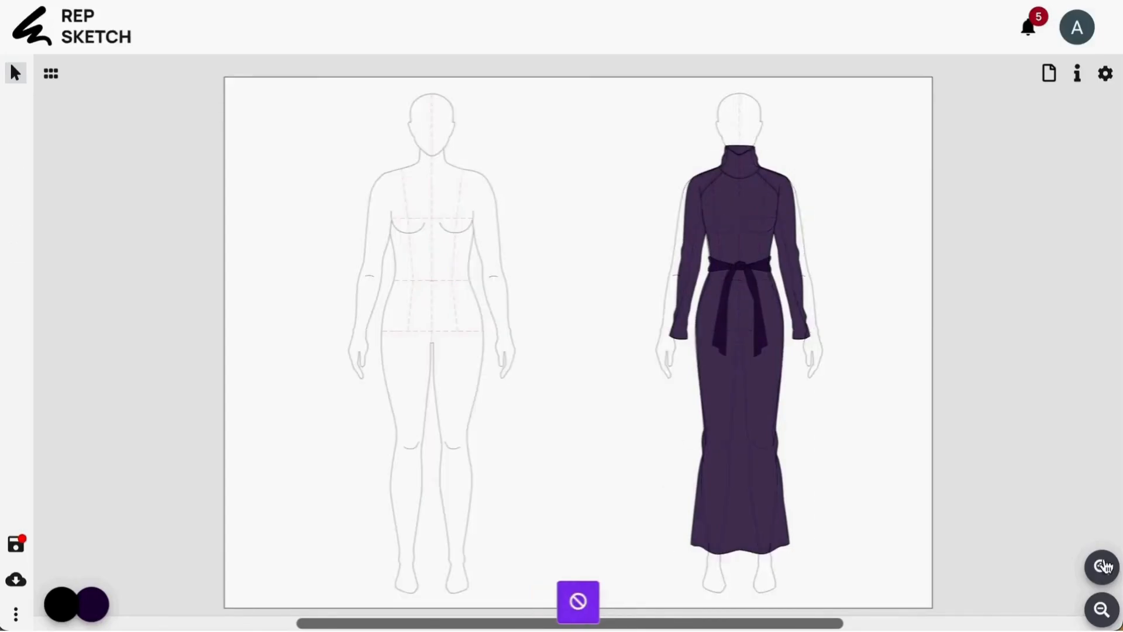
drag(384, 340, 384, 341)
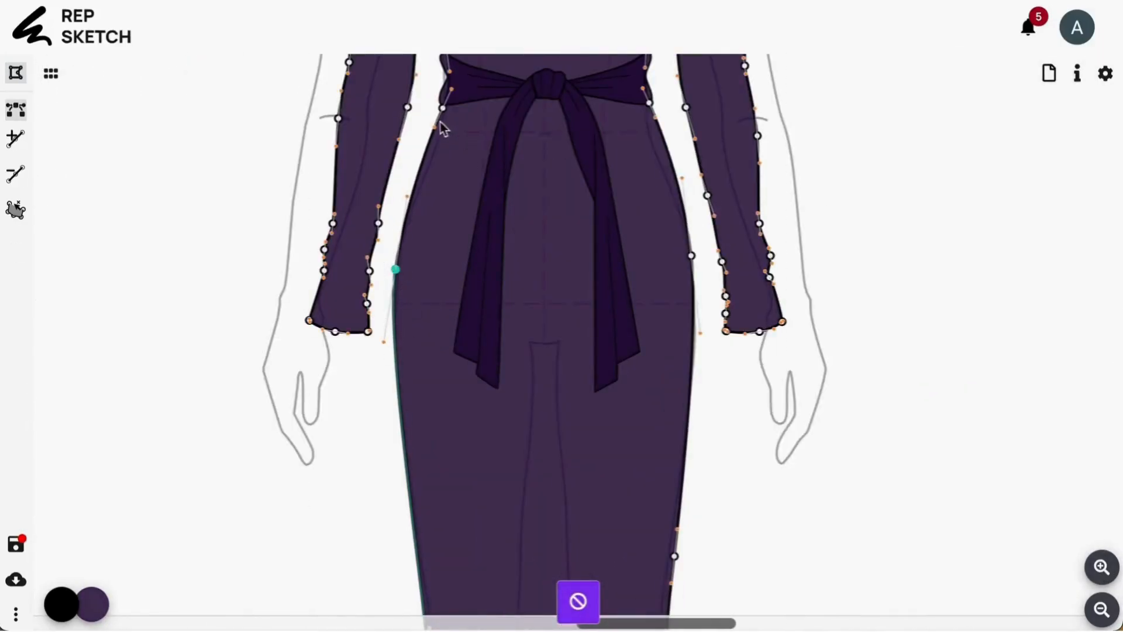
drag(650, 104, 696, 265)
click(438, 211)
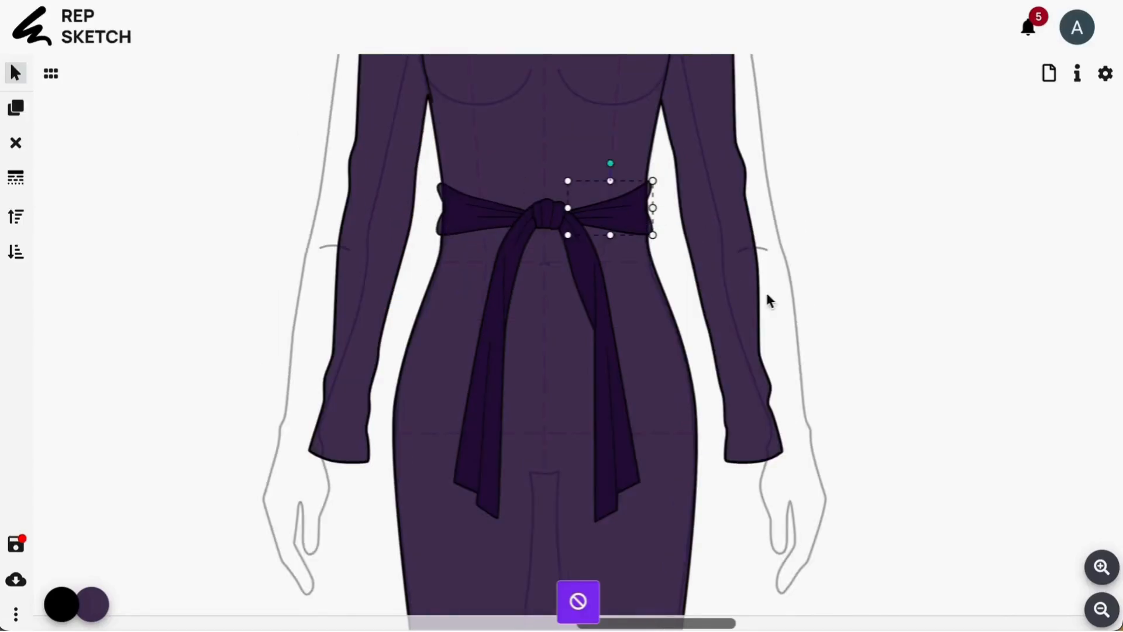
Lower the turtleneck's upper edge and reshape its corners and centre dip to sit below the croqui's chin
scroll(770, 300, up, 5)
click(538, 190)
scroll(538, 316, up, 5)
double_click(333, 318)
scroll(338, 301, down, 2)
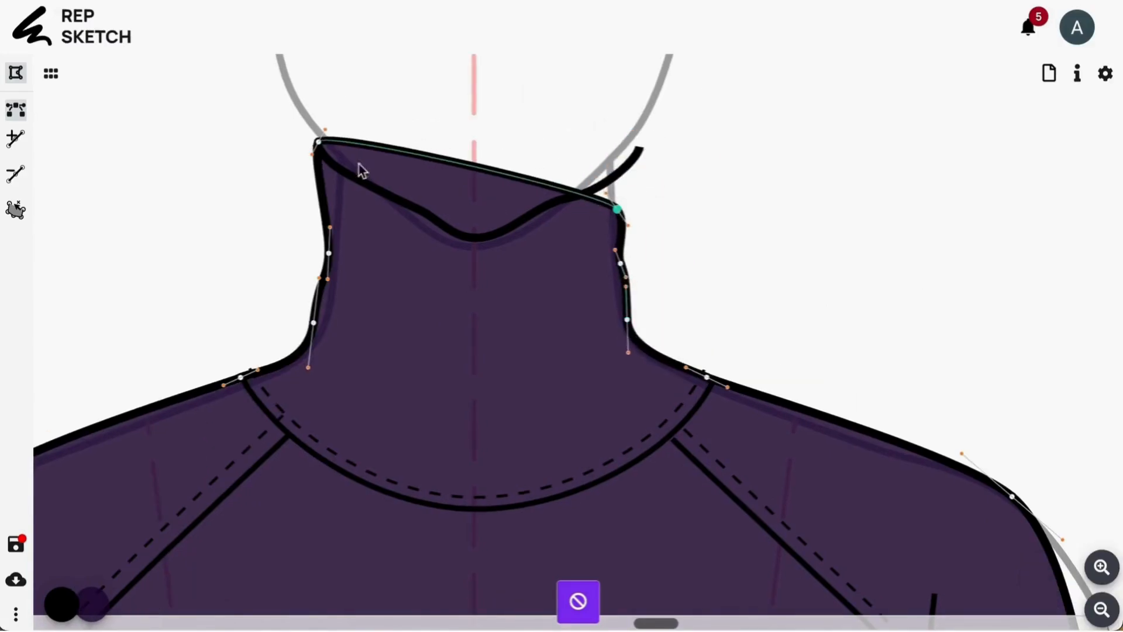
click(325, 225)
double_click(371, 204)
drag(403, 194, 416, 265)
drag(575, 199, 571, 265)
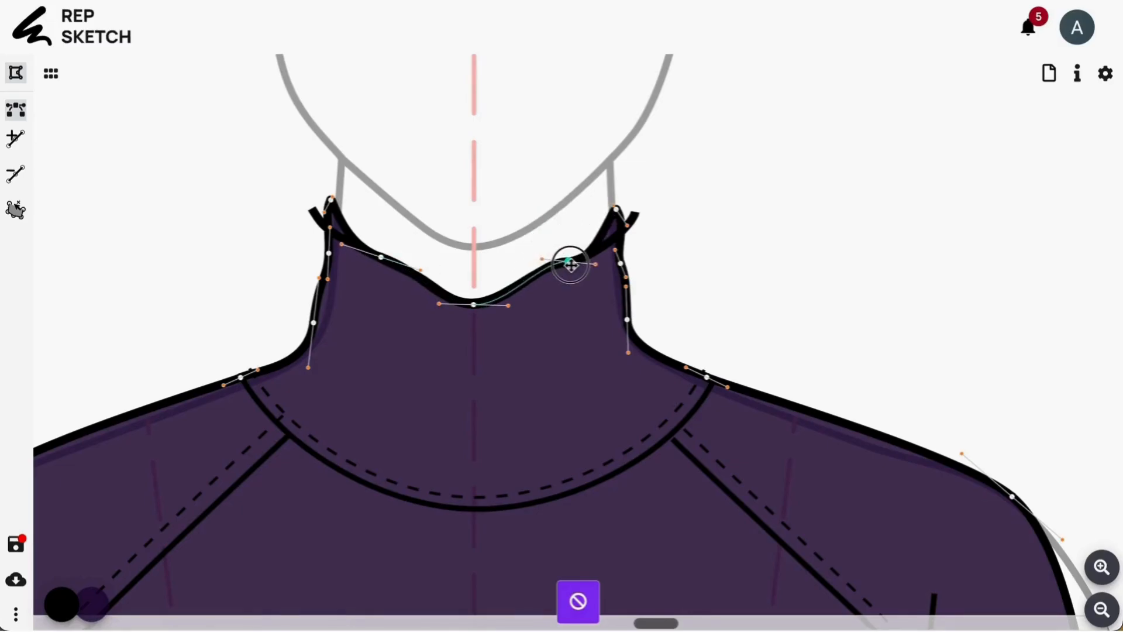
click(629, 220)
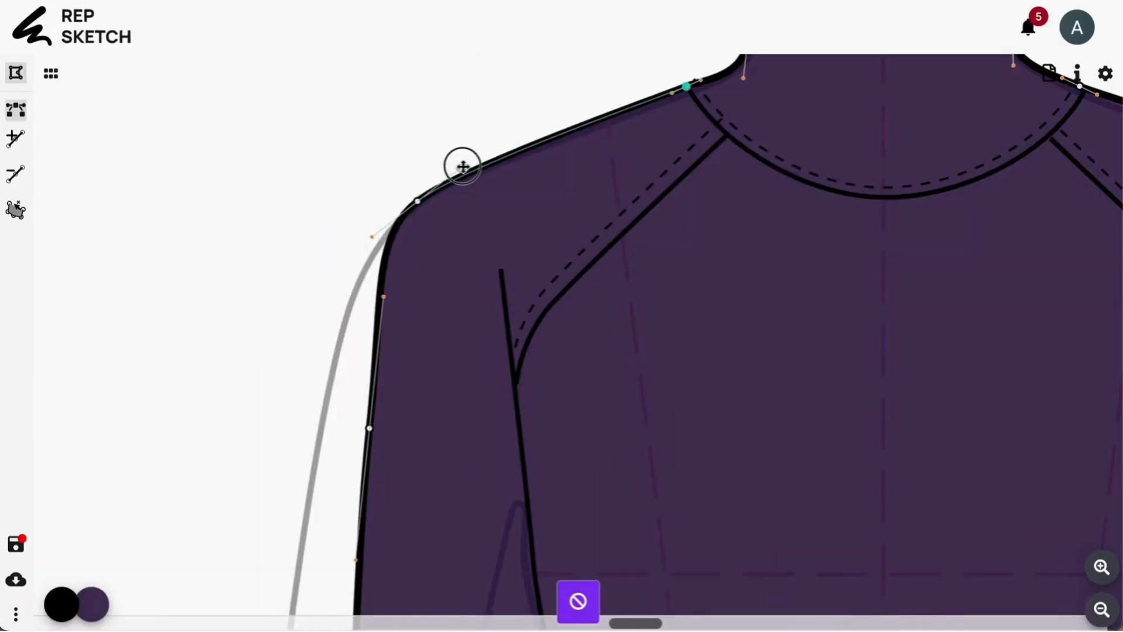
Fit the left sleeve's shoulder and outer edge to the original croqui's arm by adjusting its path points
scroll(316, 328, down, 2)
click(315, 329)
scroll(292, 480, down, 5)
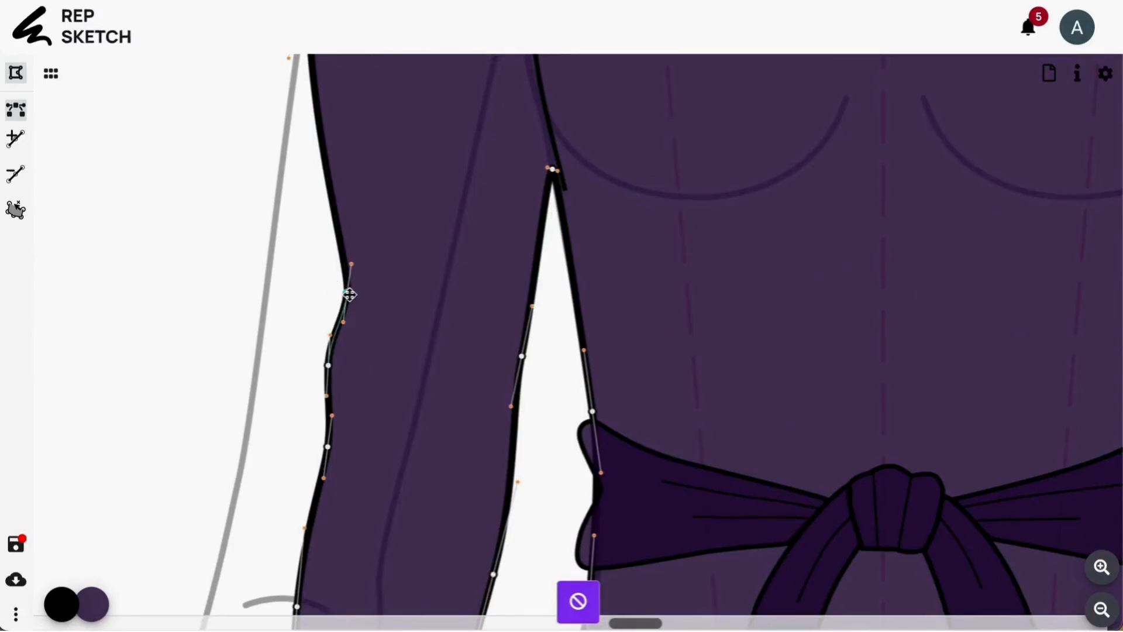
drag(331, 367, 247, 361)
scroll(350, 335, down, 8)
key(ctrl+minus)
click(459, 147)
shift+click(450, 297)
shift+click(439, 334)
shift+click(438, 364)
Reshape the left sleeve's inner edge, underarm point and adjoining side seam to follow the original croqui
drag(557, 133, 501, 128)
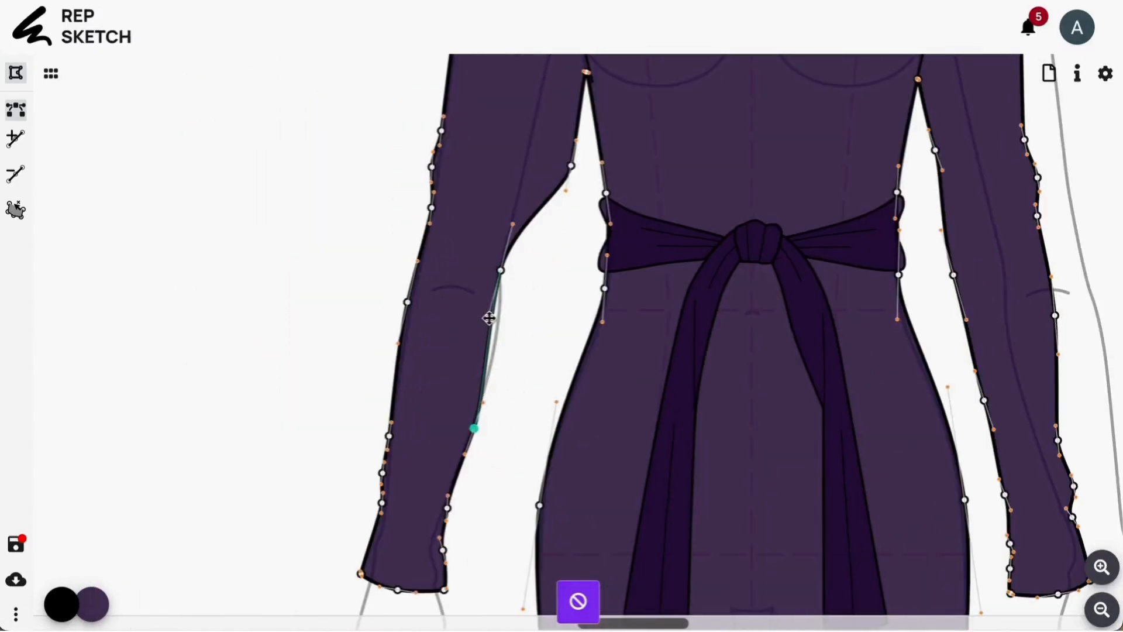
drag(489, 318, 504, 315)
drag(502, 272, 501, 278)
scroll(526, 281, up, 2)
drag(573, 284, 532, 249)
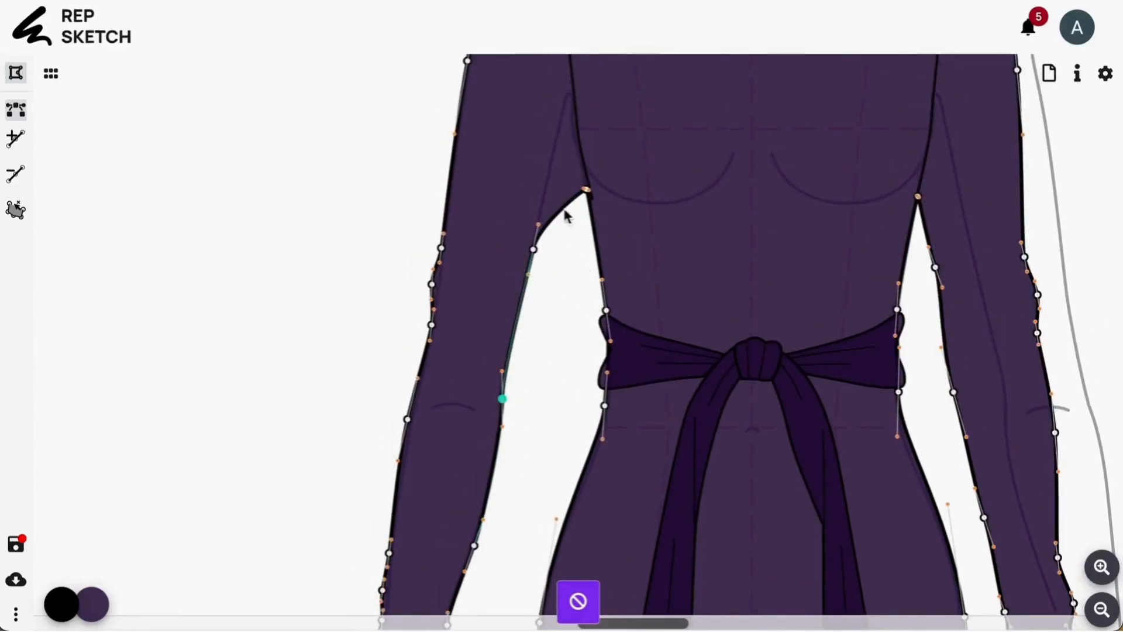
drag(586, 189, 567, 96)
click(582, 174)
drag(582, 174, 604, 265)
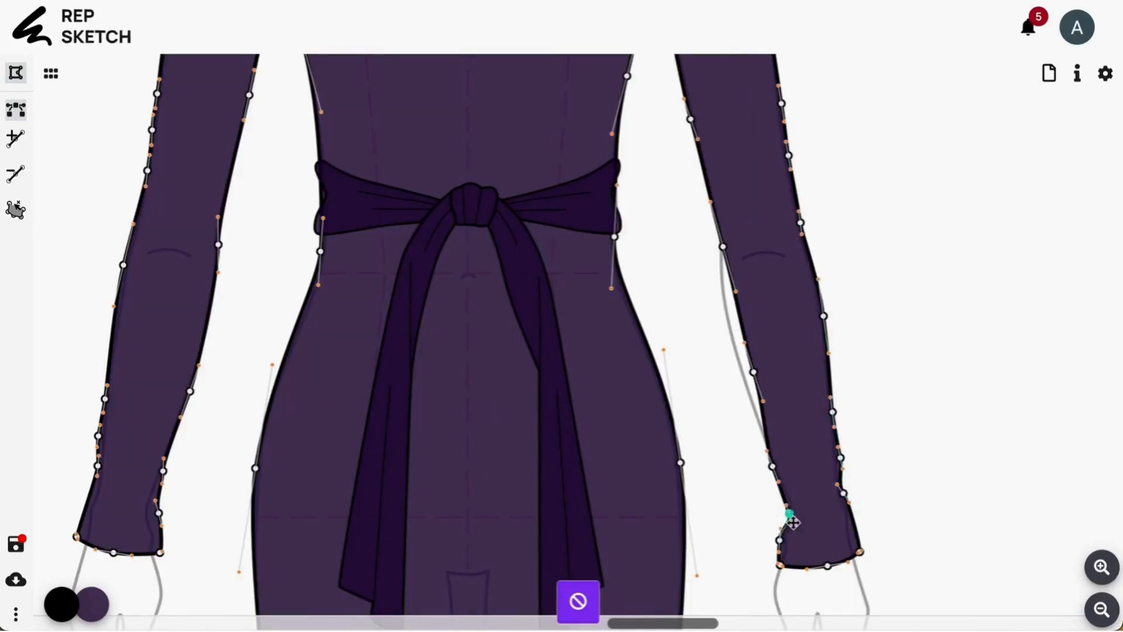
Fit the right sleeve's inner forearm edge to the original croqui's arm and deselect the path
drag(753, 372, 737, 371)
drag(736, 291, 723, 287)
click(857, 342)
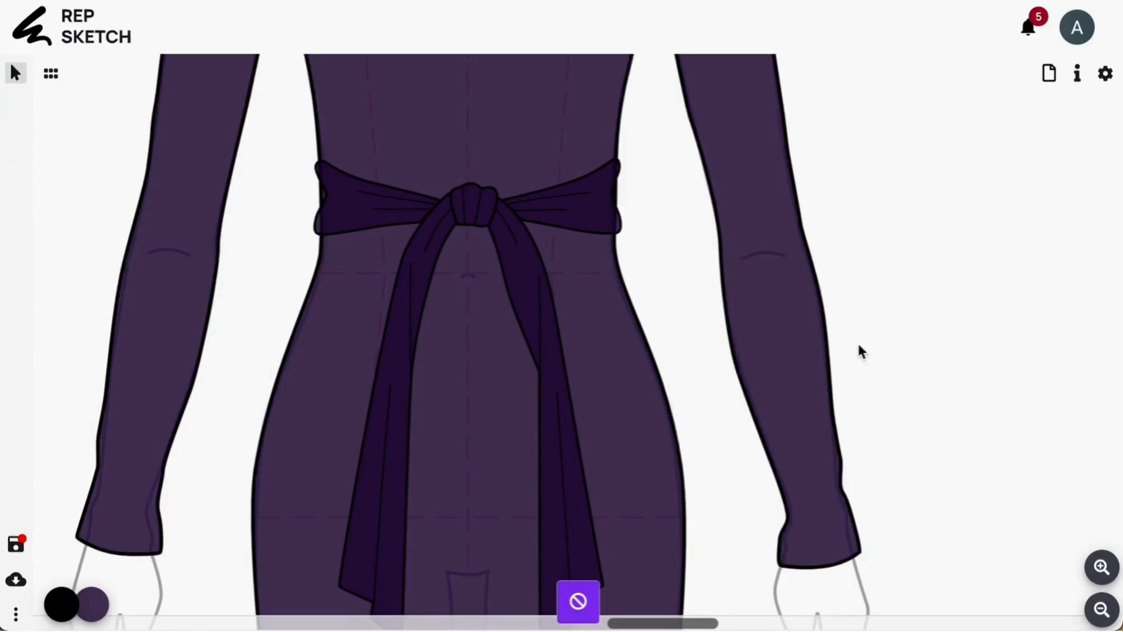
Duplicate the fitted dress and place the copy over the fuller croqui
click(1102, 610)
click(609, 334)
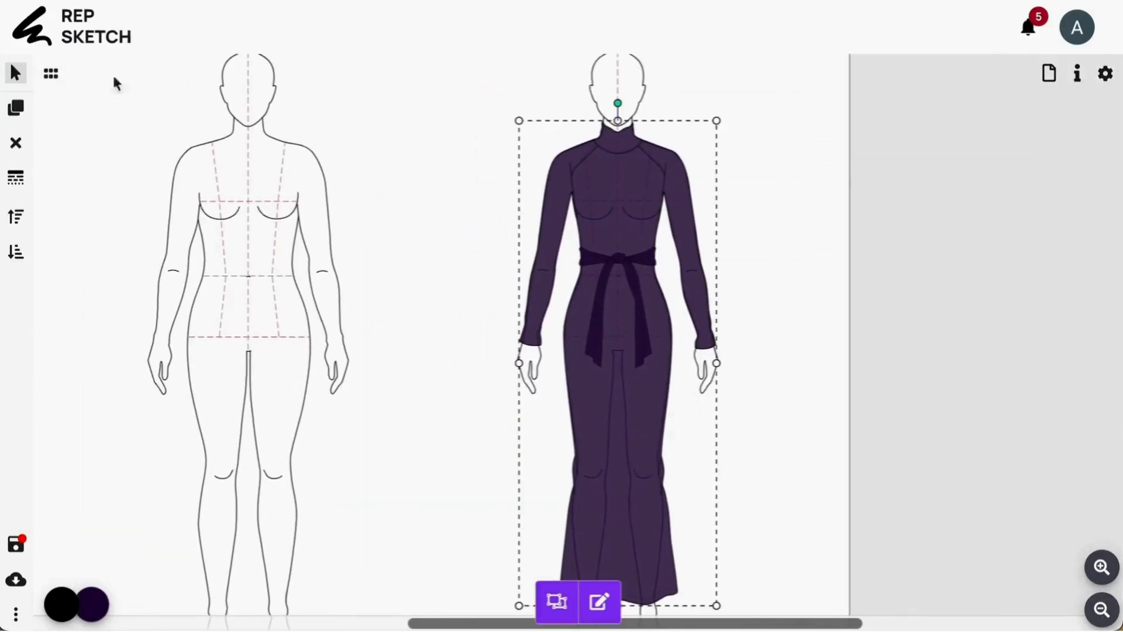
click(16, 108)
click(269, 193)
mouse_move(269, 193)
mouse_down()
mouse_move(249, 188)
mouse_move(255, 174)
mouse_up()
click(1102, 610)
click(1102, 610)
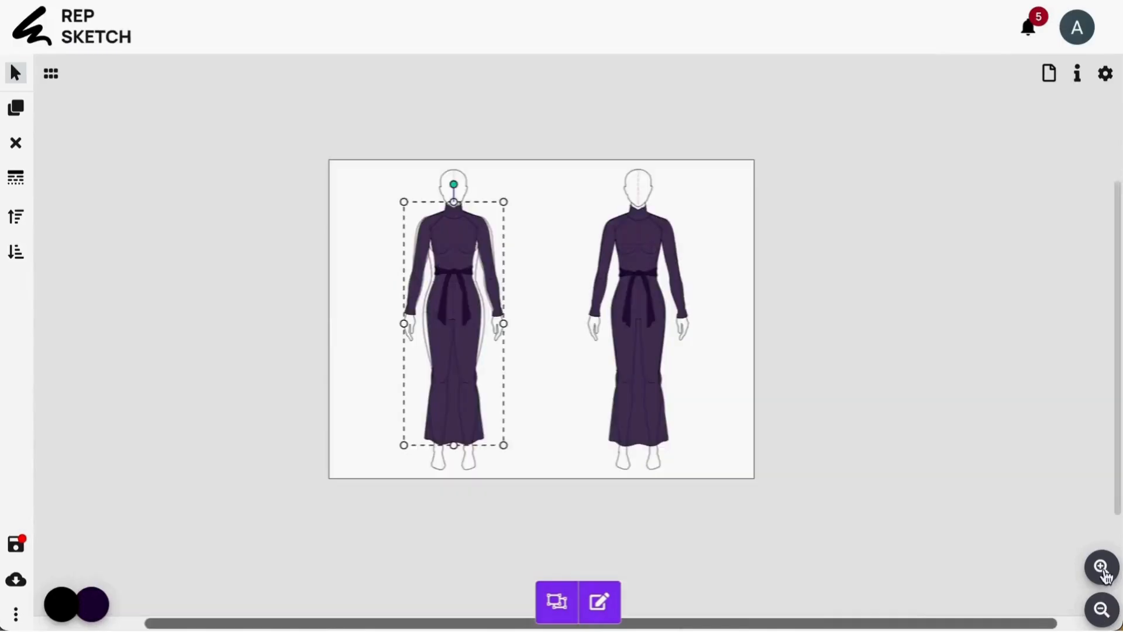
Edit the copied dress's outline, moving the right shoulder and upper sleeve points out to the fuller croqui's arm
click(1102, 570)
double_click(395, 234)
click(380, 200)
click(374, 208)
scroll(421, 401, up, 5)
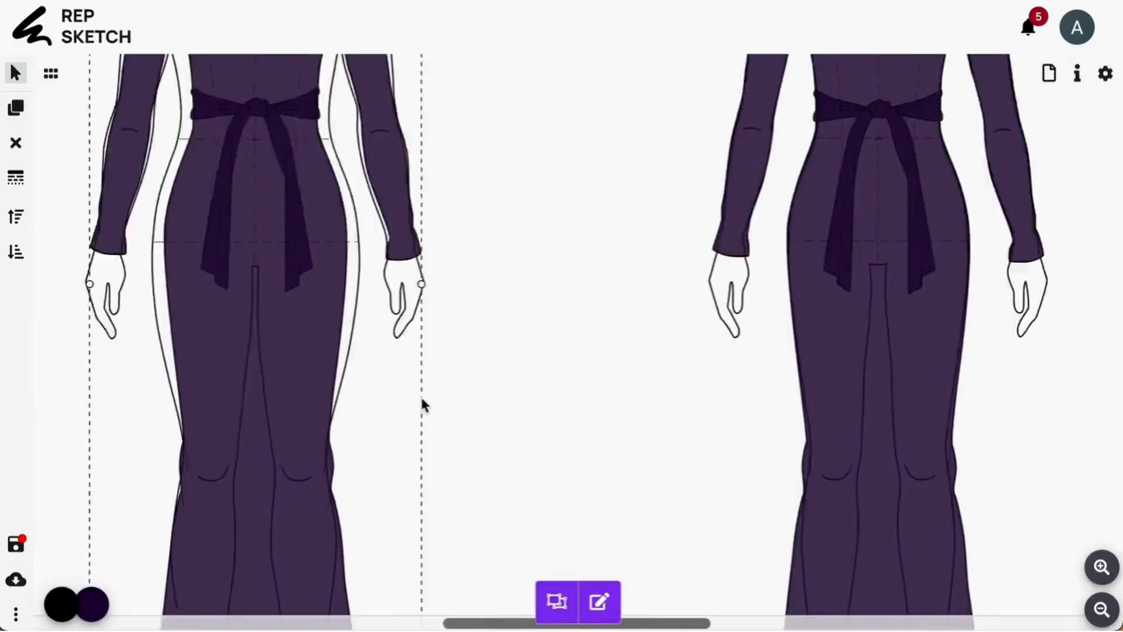
scroll(409, 351, up, 3)
click(694, 216)
click(342, 310)
double_click(339, 306)
click(1102, 567)
click(1102, 567)
scroll(659, 243, up, 4)
double_click(659, 243)
click(1102, 567)
click(1101, 567)
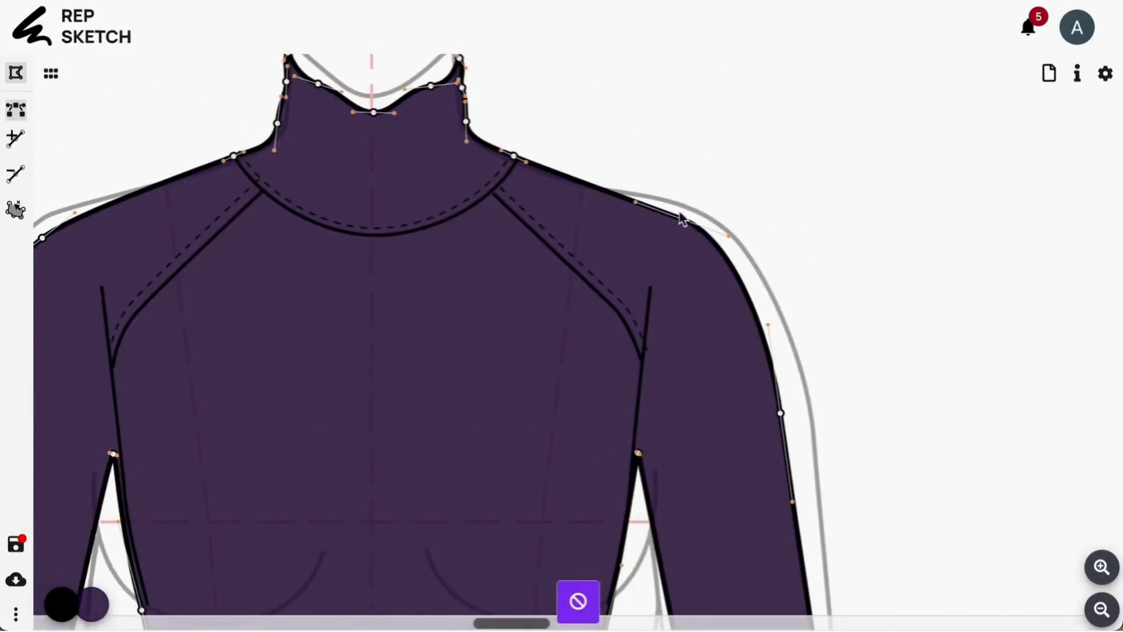
drag(683, 219, 588, 188)
drag(780, 413, 811, 397)
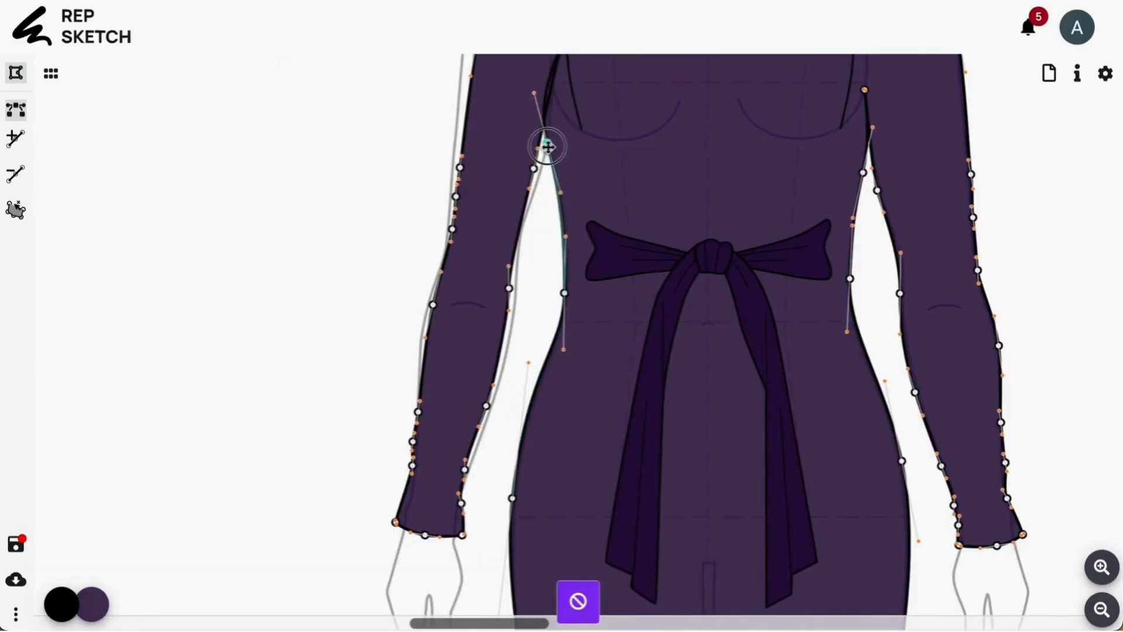
Adjust the copied dress's left underarm and side seam points to match the fuller croqui's torso
scroll(562, 140, up, 1)
drag(564, 90, 554, 134)
drag(546, 185, 553, 240)
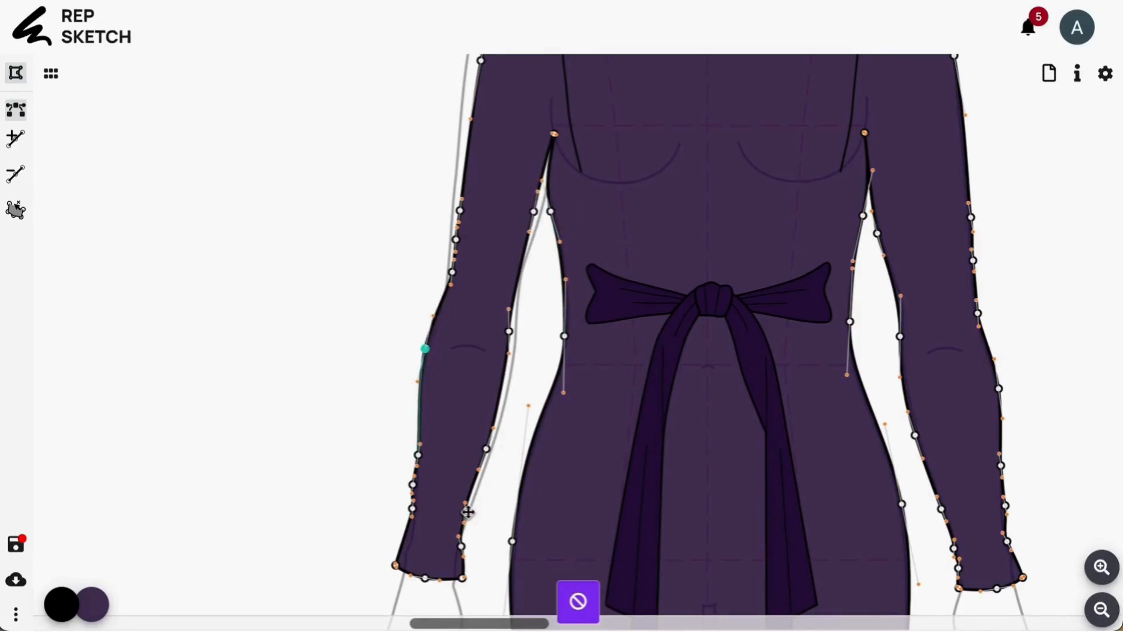
Widen the copied dress's left sleeve and shoulder outline to cover the fuller croqui's arm
scroll(544, 404, up, 4)
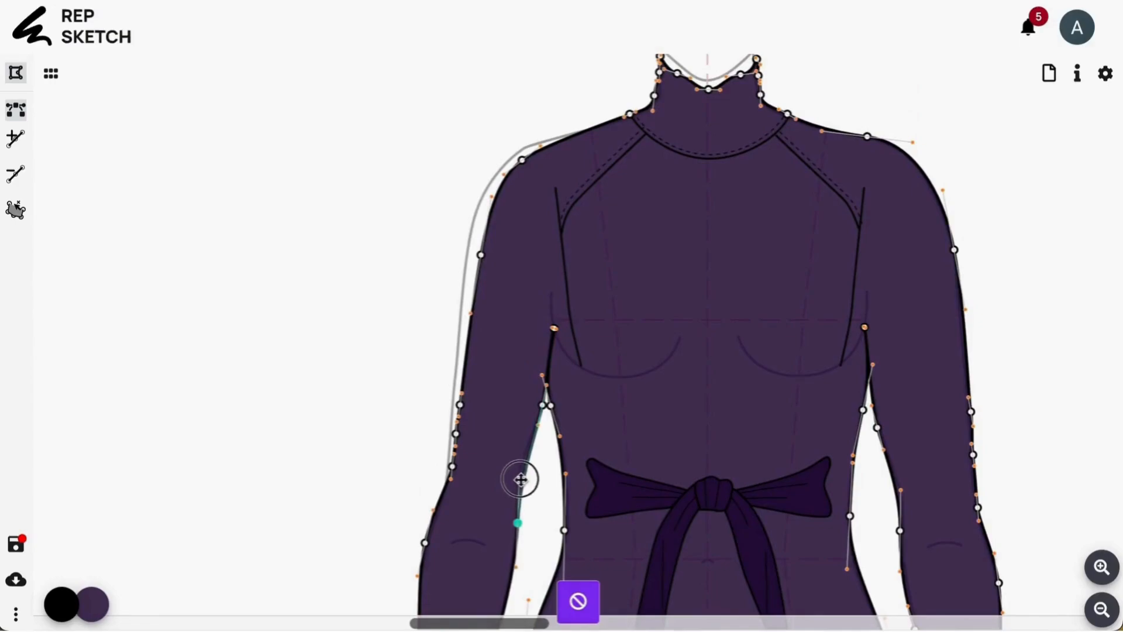
drag(461, 405, 452, 391)
drag(482, 257, 466, 250)
drag(457, 307, 458, 307)
drag(525, 162, 517, 155)
Stretch both belt end pieces on the copied dress outward to the fuller croqui's waist edges
click(649, 501)
click(584, 489)
click(792, 496)
drag(831, 487, 862, 487)
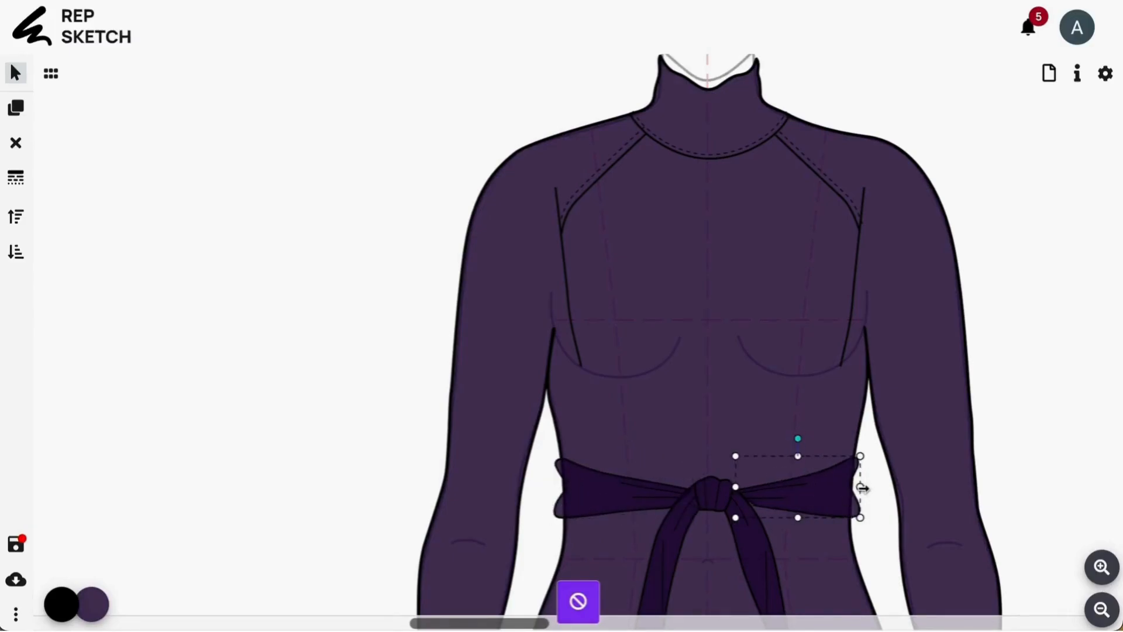
click(1101, 609)
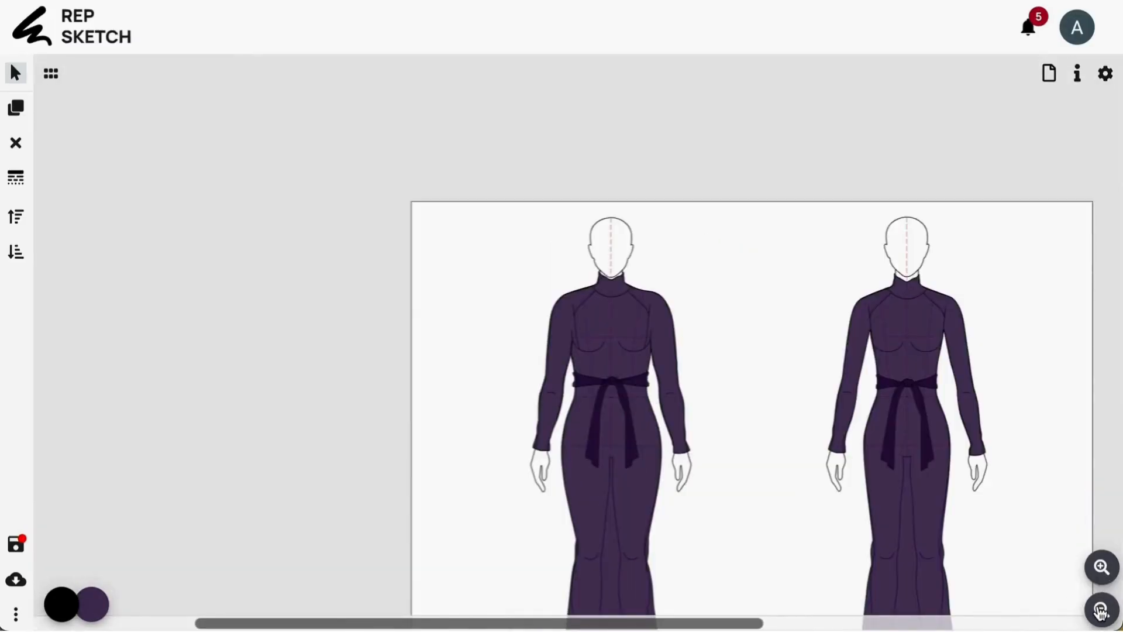
click(1101, 612)
double_click(1102, 570)
scroll(962, 462, down, 2)
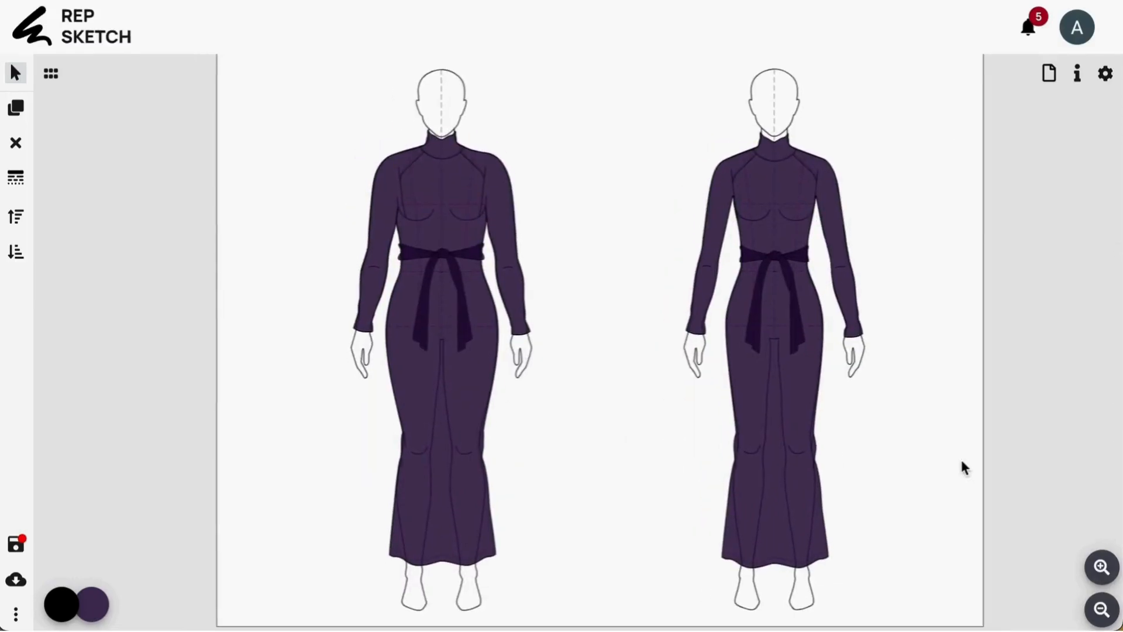
Open the design settings and name the design "Dress on 2 body types"
click(1106, 75)
click(566, 546)
text(2 body types)
Set the description to "Dress on 2 body types - regular and plus size croquis" and save the design settings
key(ctrl+a)
key(ctrl+c)
click(406, 218)
key(ctrl+v)
text(- regular and)
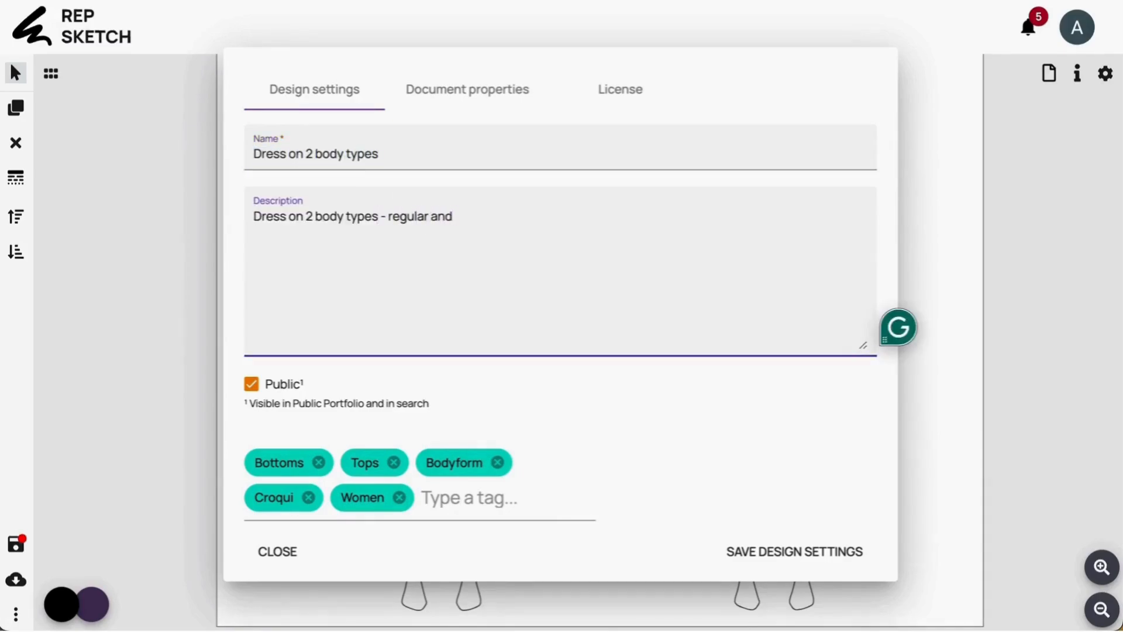
text( plus size)
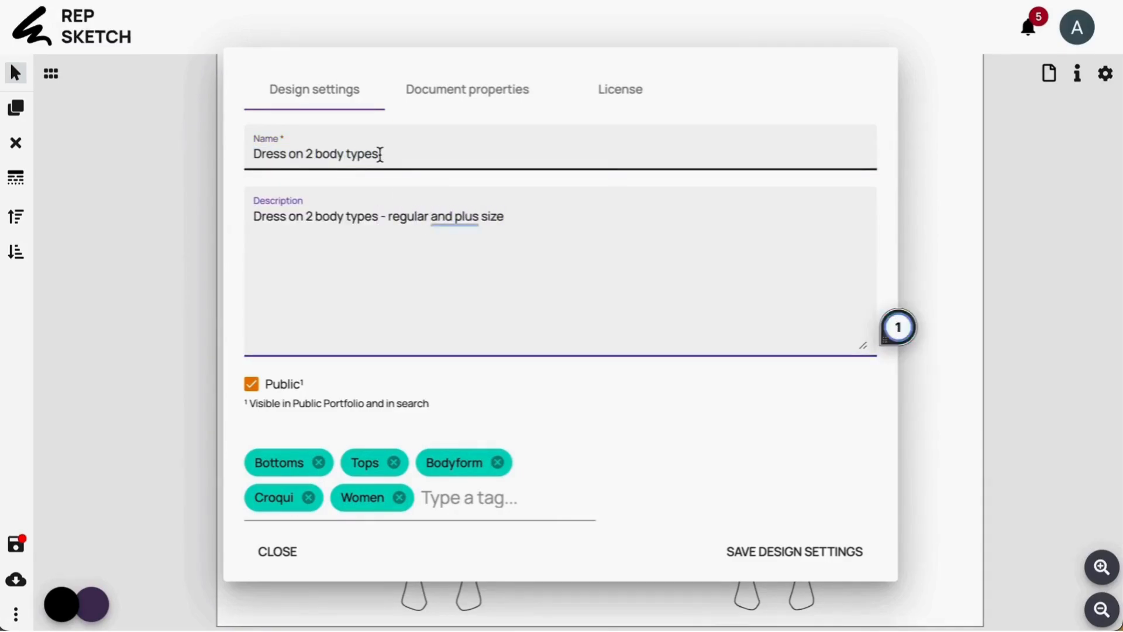
text( croquis)
click(776, 548)
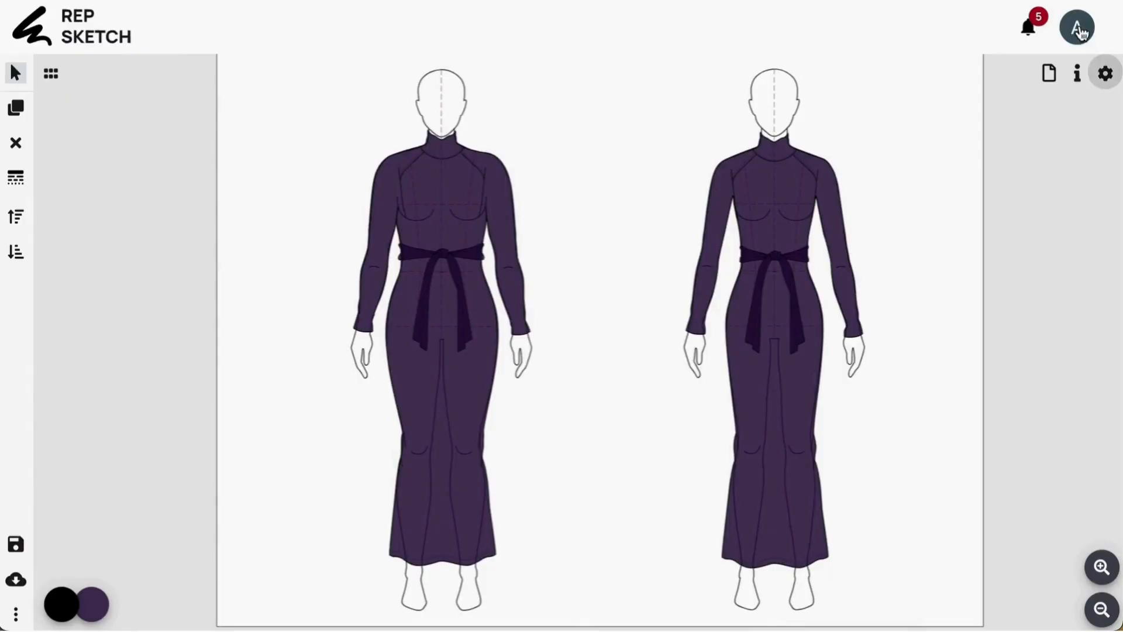
Open the view page of the "Dress on 2 body types" design from your own sketches
click(1079, 30)
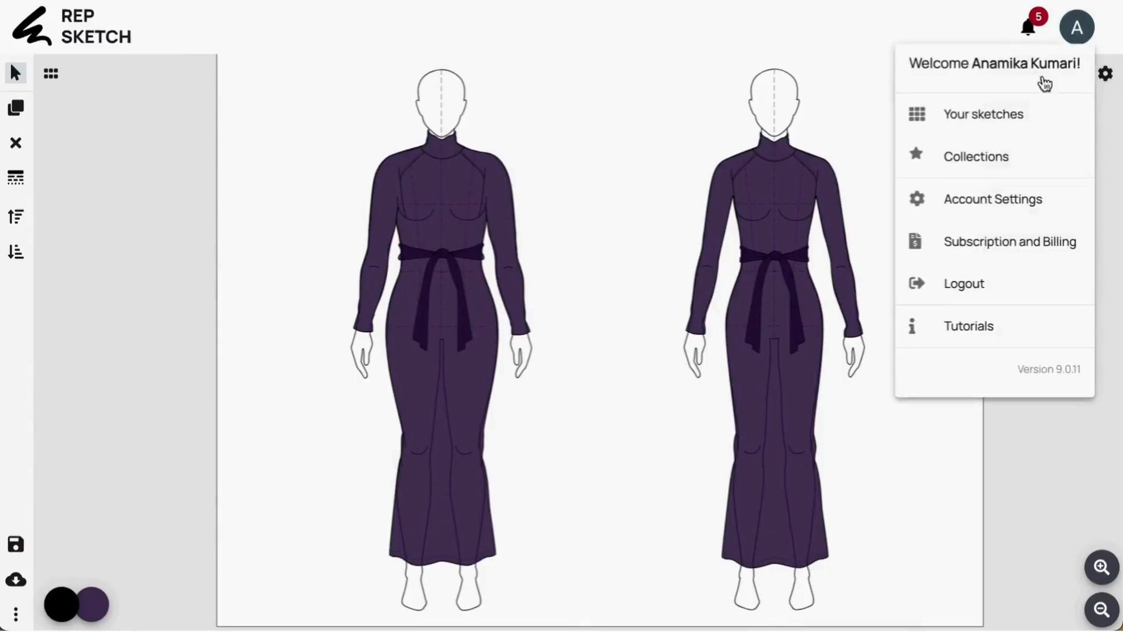
click(1022, 113)
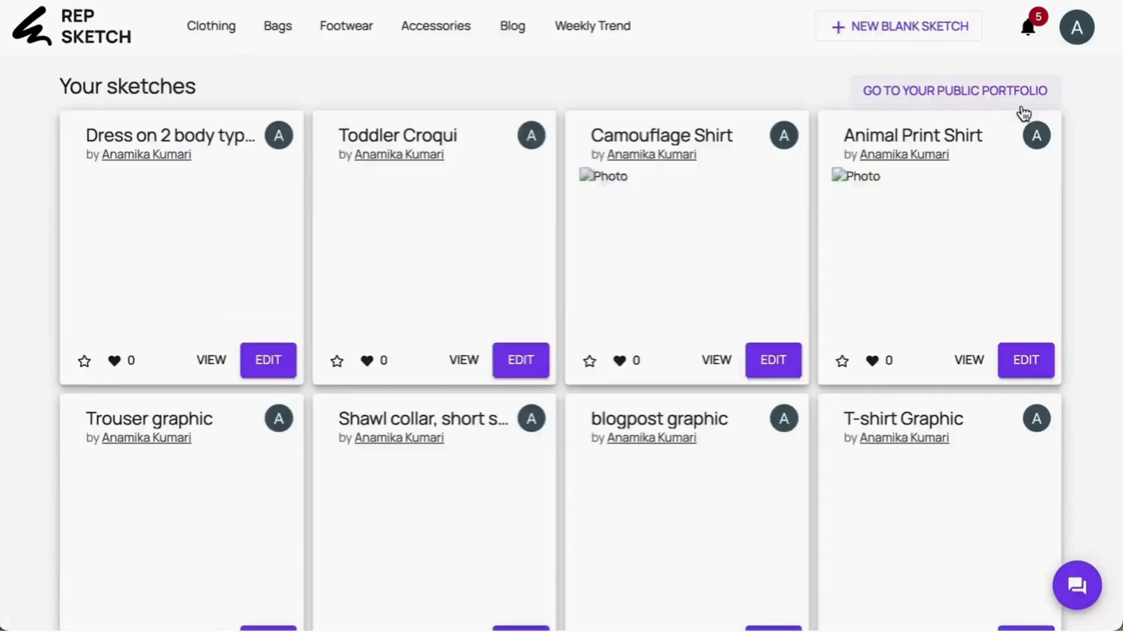
click(212, 365)
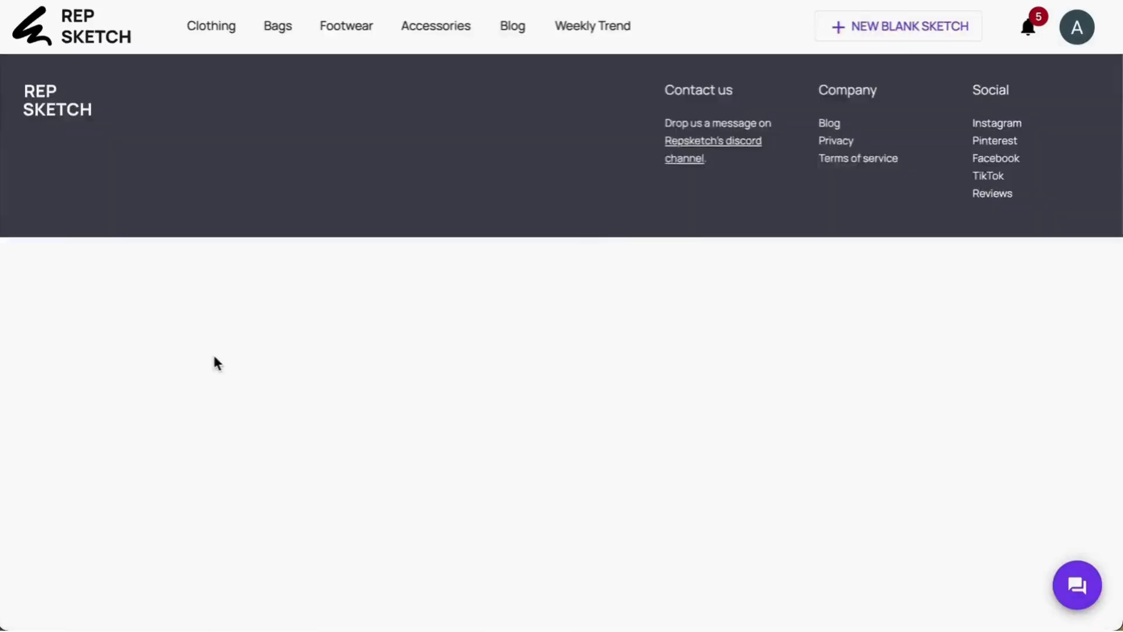
Generate a realistic image using "Model A, realistic", extending the prompt with "in sheer fabric on croquis.", and reveal it over the sketch
click(113, 127)
click(364, 403)
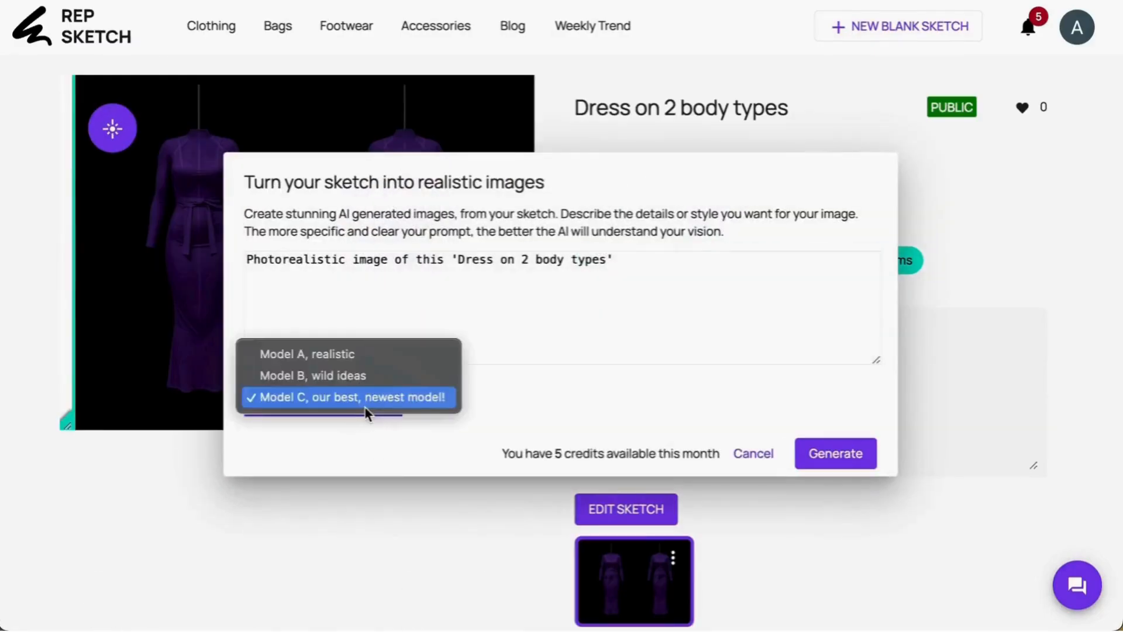
click(359, 353)
click(633, 289)
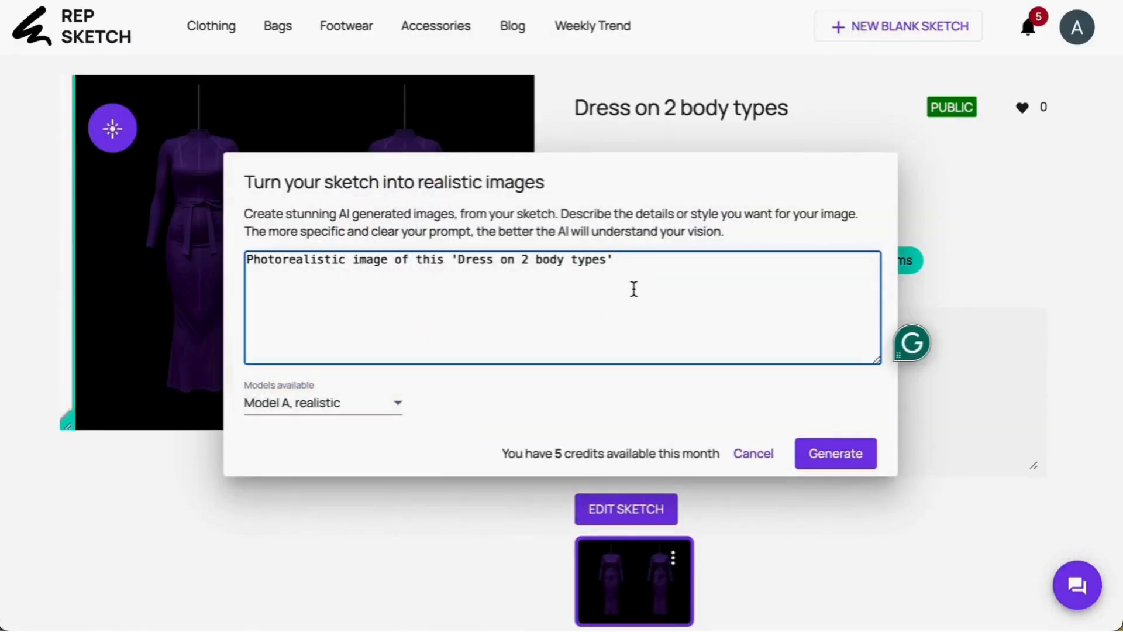
text(in sheer fabric on croquis.)
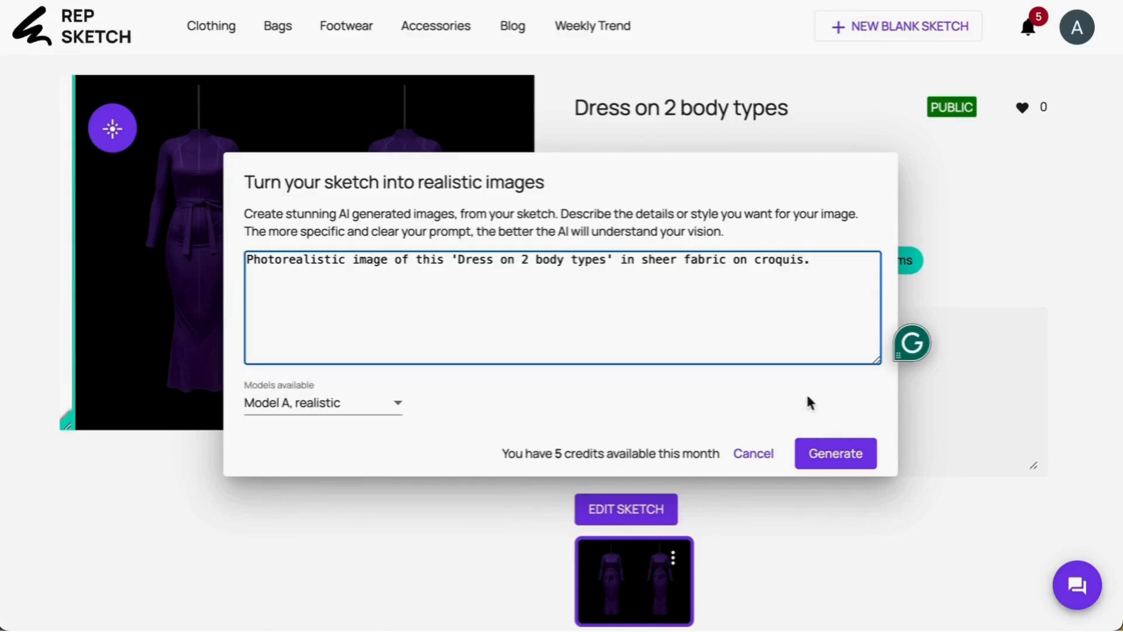
click(835, 459)
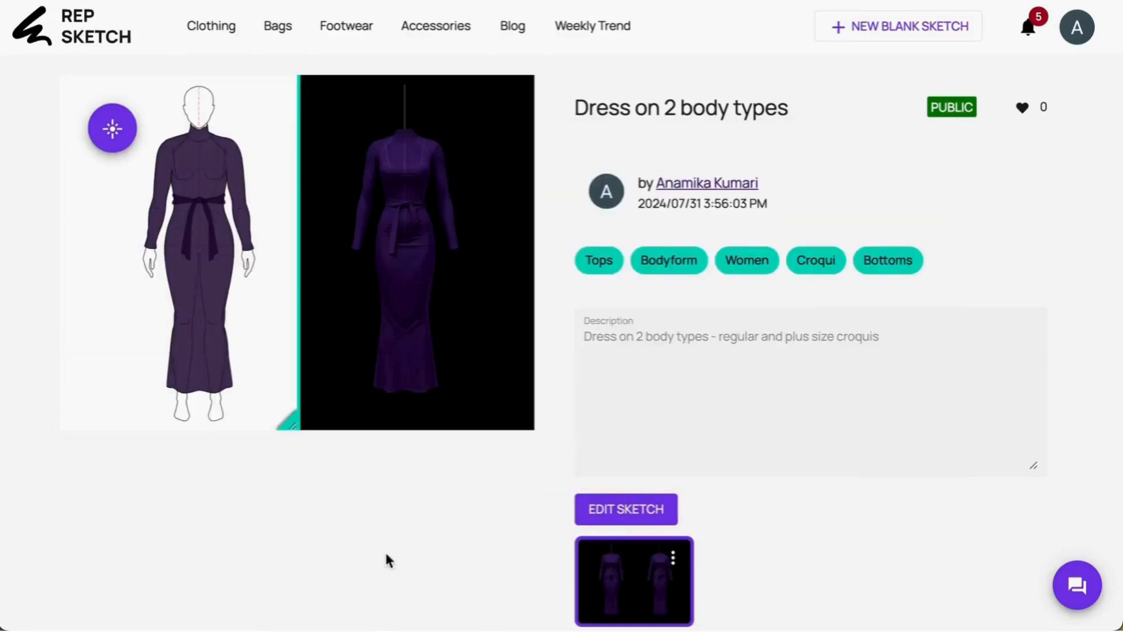
mouse_move(293, 416)
mouse_down()
mouse_move(43, 374)
mouse_move(558, 425)
mouse_move(62, 414)
mouse_up()
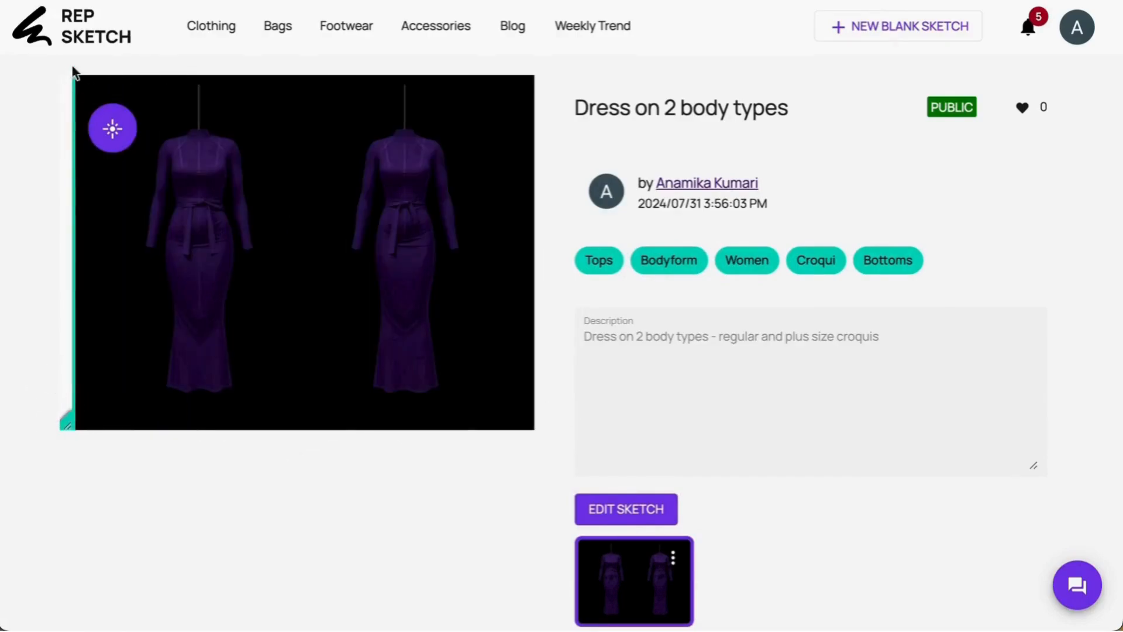